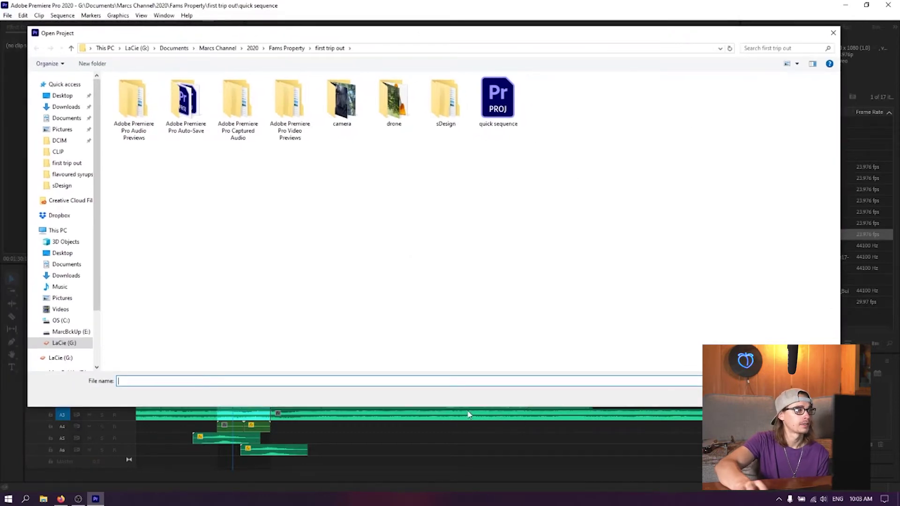
pyautogui.click(64, 342)
pyautogui.doubleClick(156, 102)
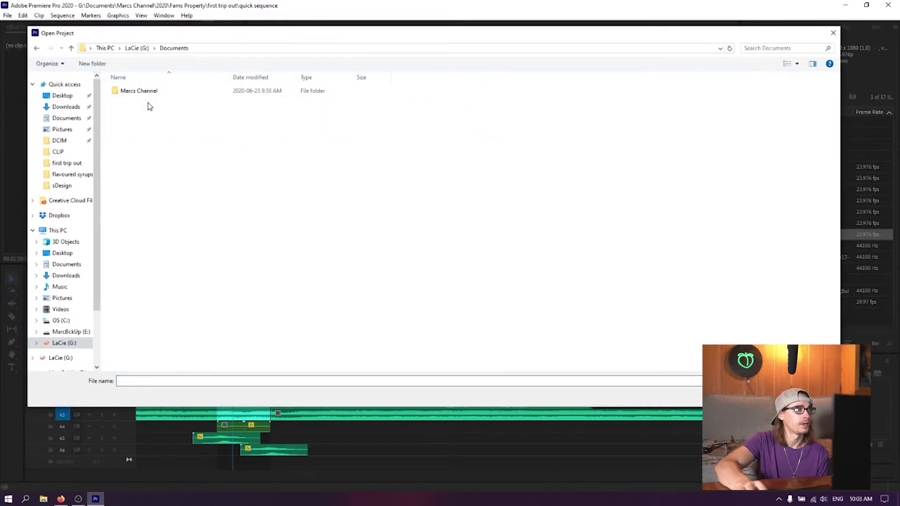
pyautogui.doubleClick(146, 91)
pyautogui.doubleClick(145, 92)
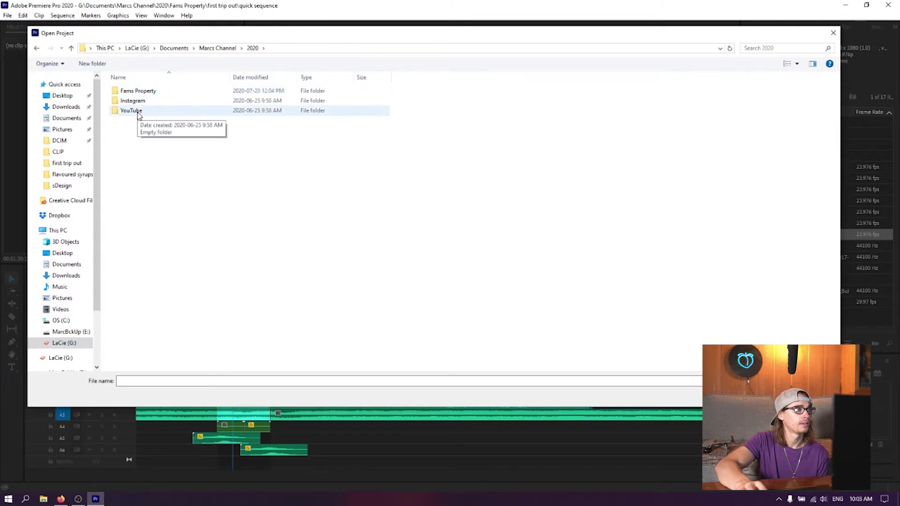
pyautogui.doubleClick(137, 112)
pyautogui.click(678, 379)
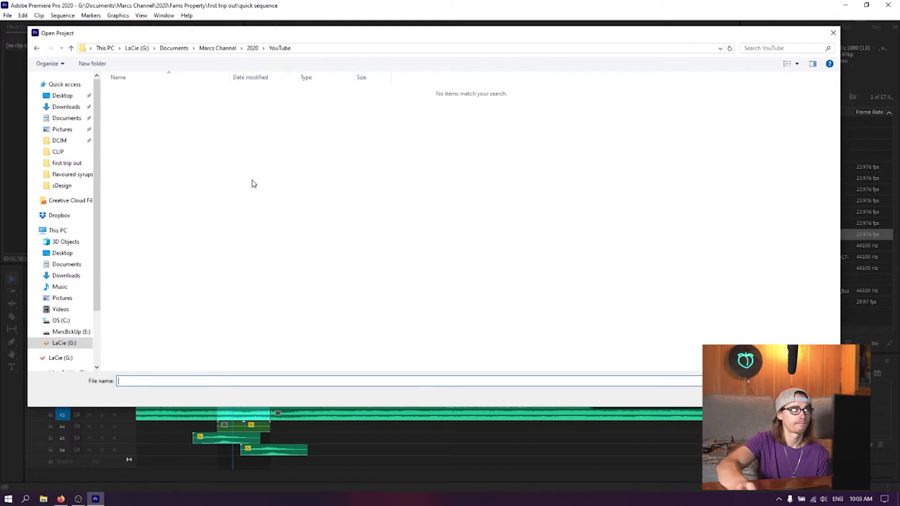
pyautogui.click(71, 48)
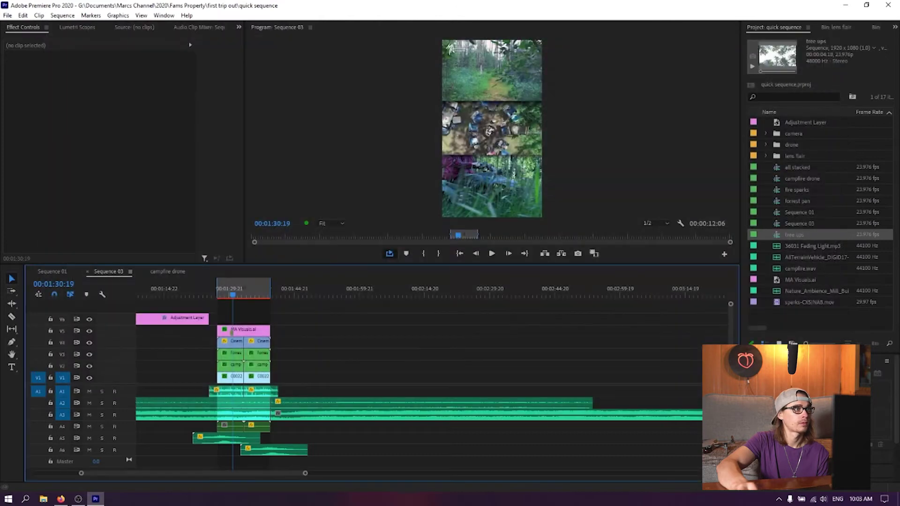
pyautogui.press('Escape')
# Create a new project named "boring drone tutorial" in the G:\Documents\Marcs Channel\2020\YouTube folder
pyautogui.click(8, 16)
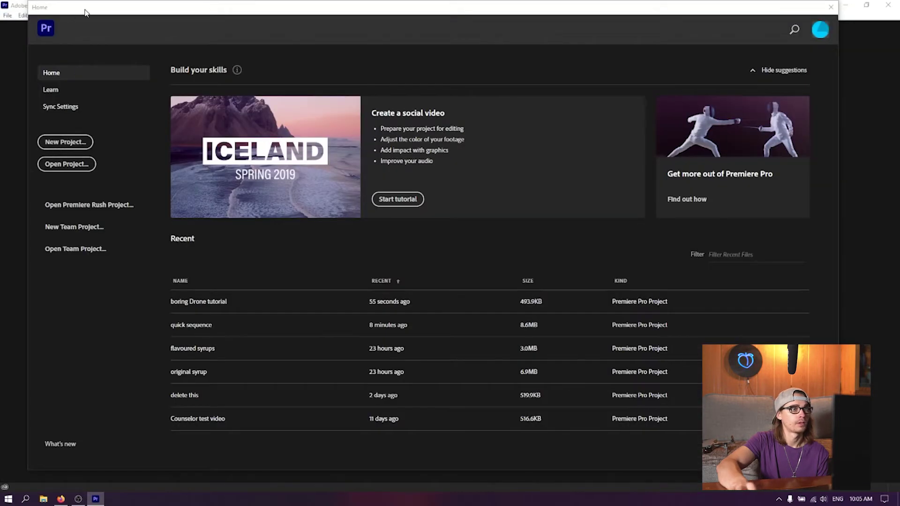
pyautogui.click(84, 147)
pyautogui.click(586, 125)
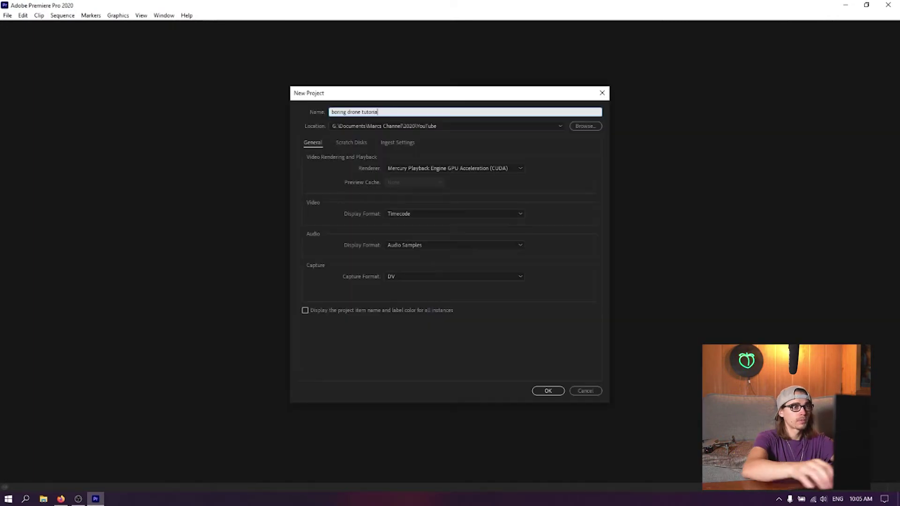
pyautogui.click(547, 391)
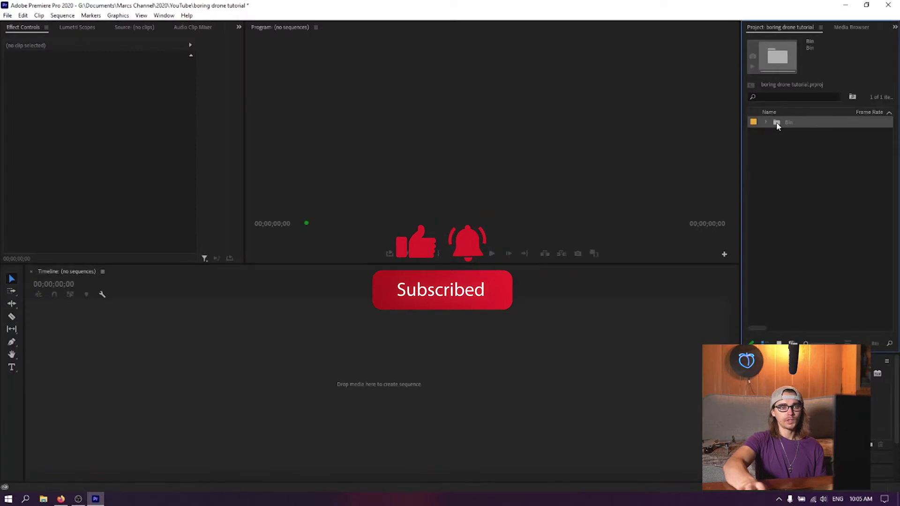
# Delete the empty bin from the project
pyautogui.rightClick(776, 126)
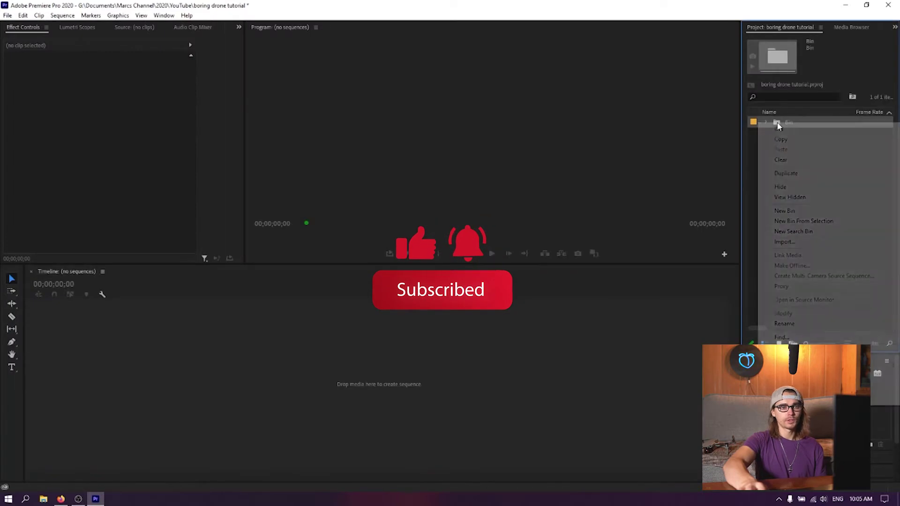
pyautogui.click(812, 161)
# Create a sequence named "drone tutorial" from the DSLR 1080p24 preset, checking its frame size and timebase settings first
pyautogui.rightClick(812, 162)
pyautogui.moveTo(843, 200)
pyautogui.click(753, 200)
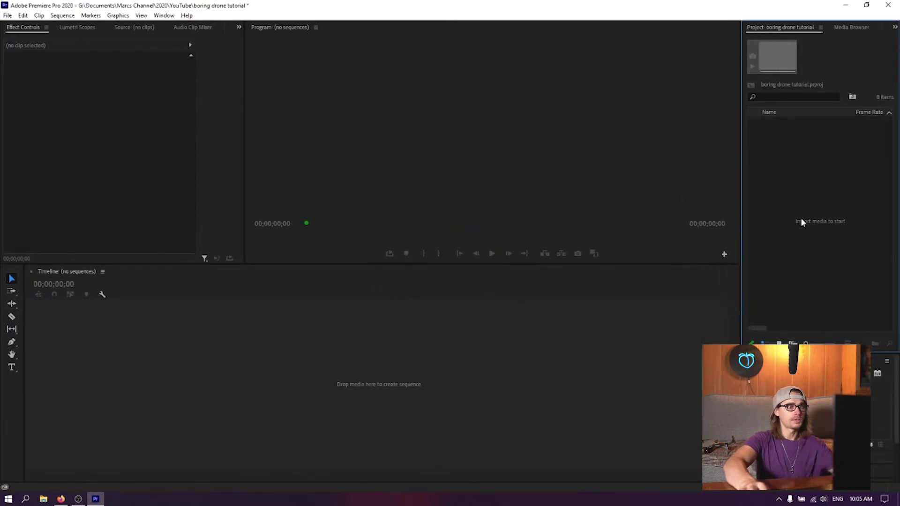
pyautogui.moveTo(400, 85); pyautogui.dragTo(398, 61)
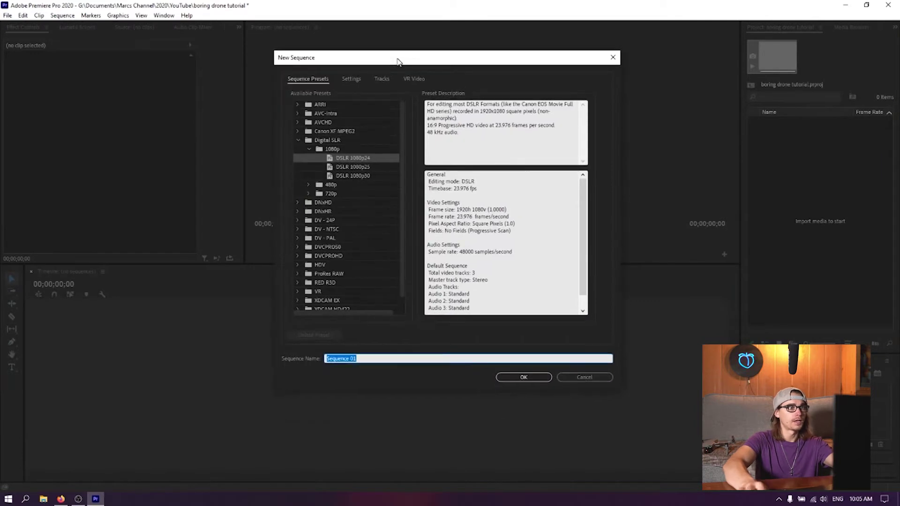
pyautogui.click(347, 79)
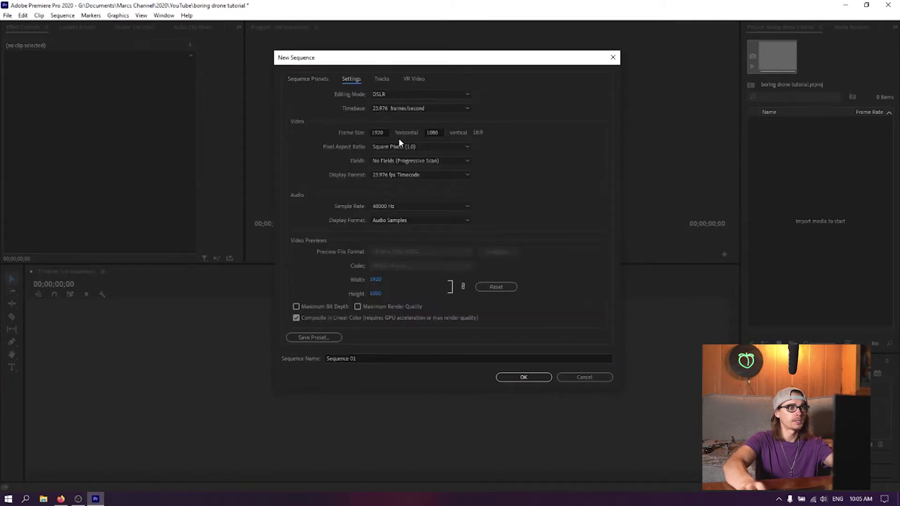
pyautogui.click(441, 133)
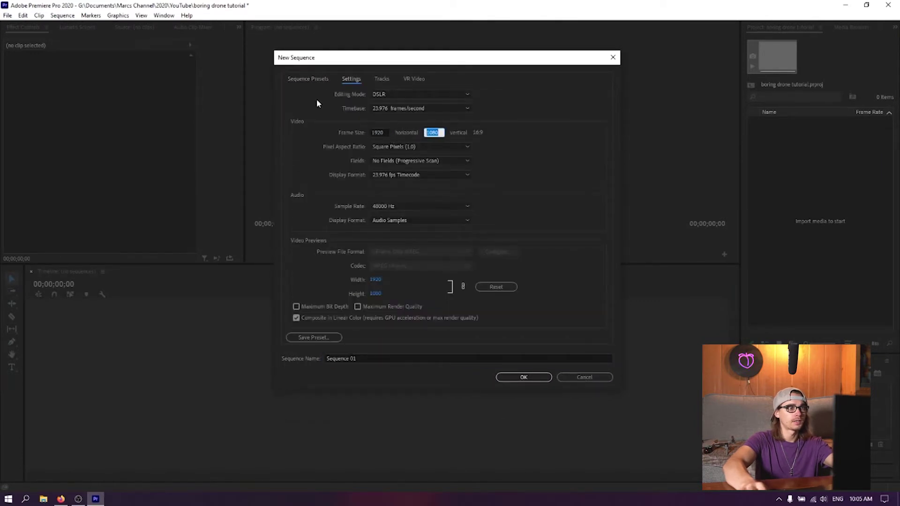
pyautogui.click(299, 79)
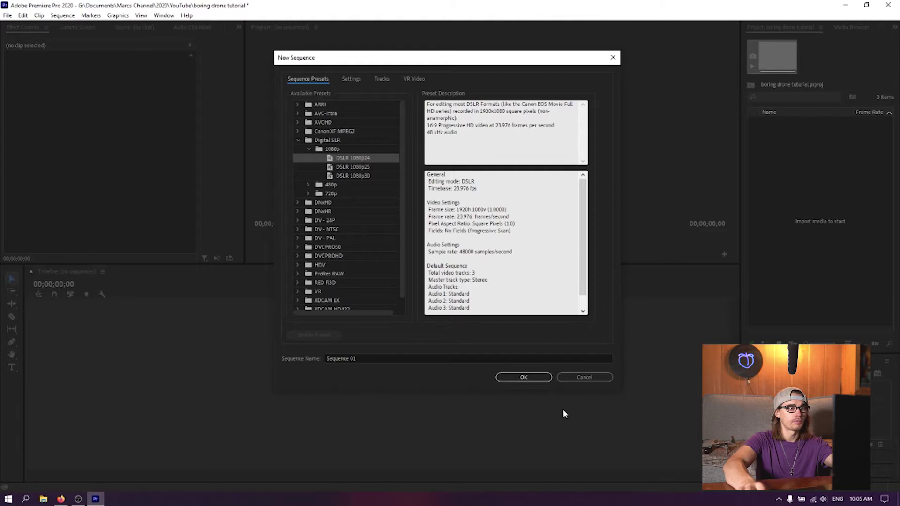
pyautogui.click(440, 358)
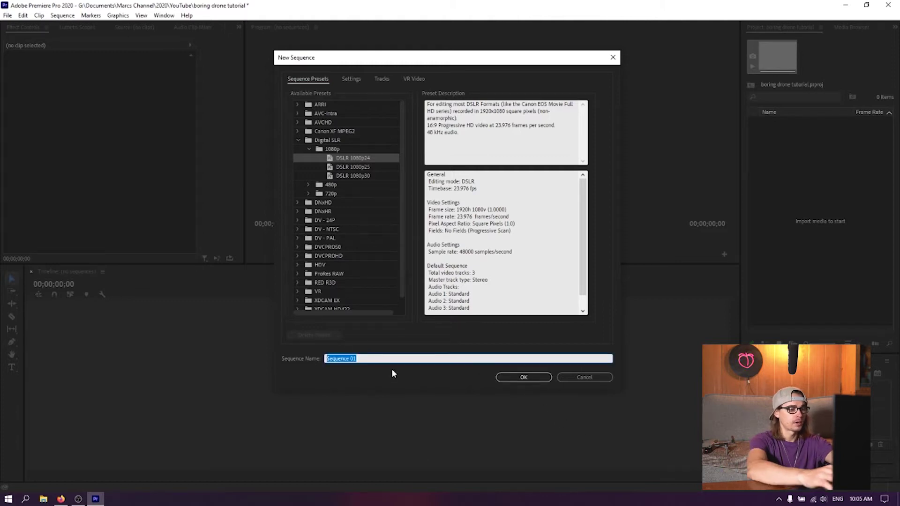
pyautogui.write('drone tutorial')
pyautogui.click(516, 378)
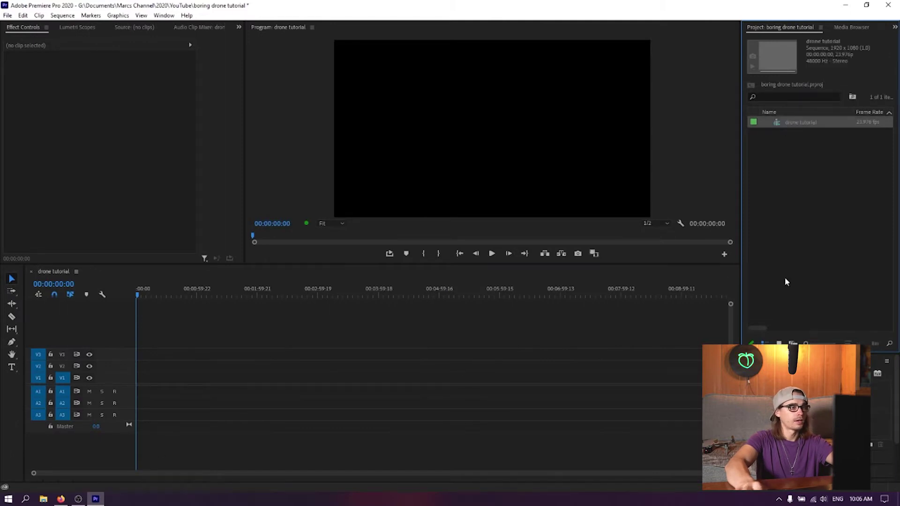
# Bring the clips DJI_0008.MP4 and DJI_0009.MP4 into the project and set their assumed frame rate to 23.976 fps
pyautogui.click(881, 209)
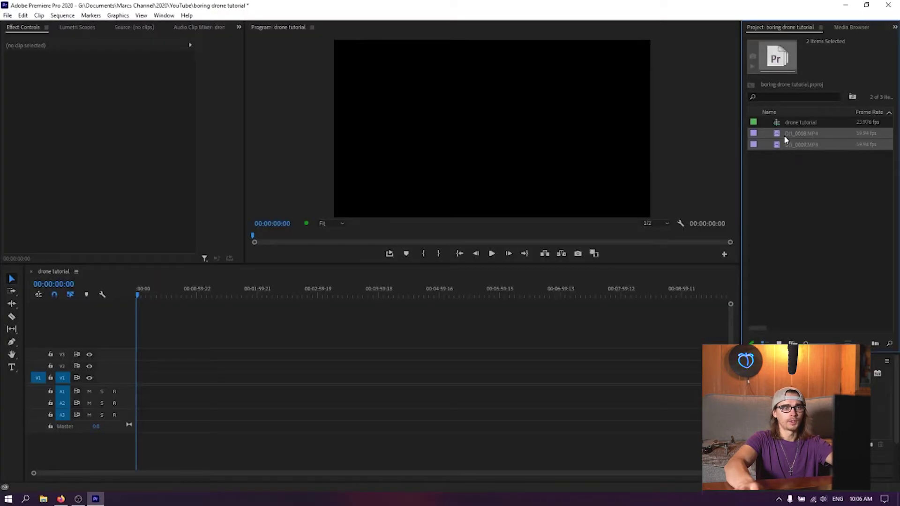
pyautogui.rightClick(784, 138)
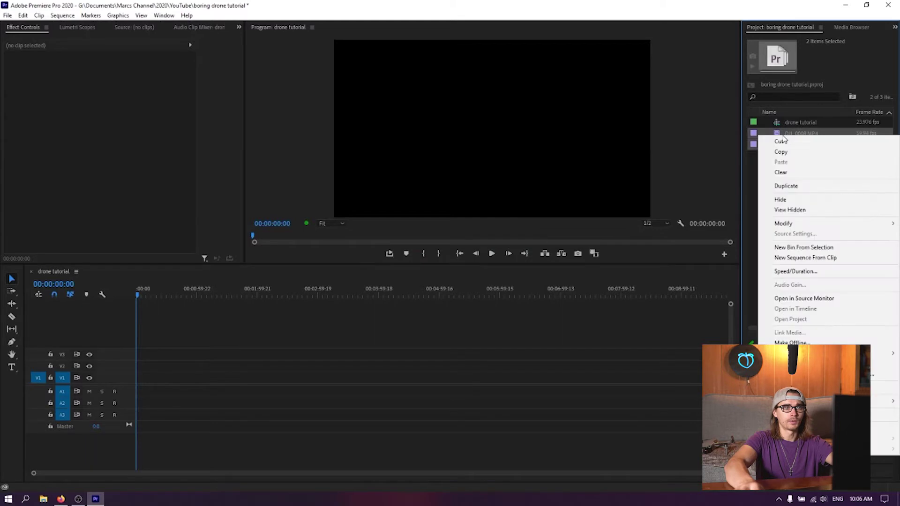
pyautogui.moveTo(813, 225)
pyautogui.click(729, 234)
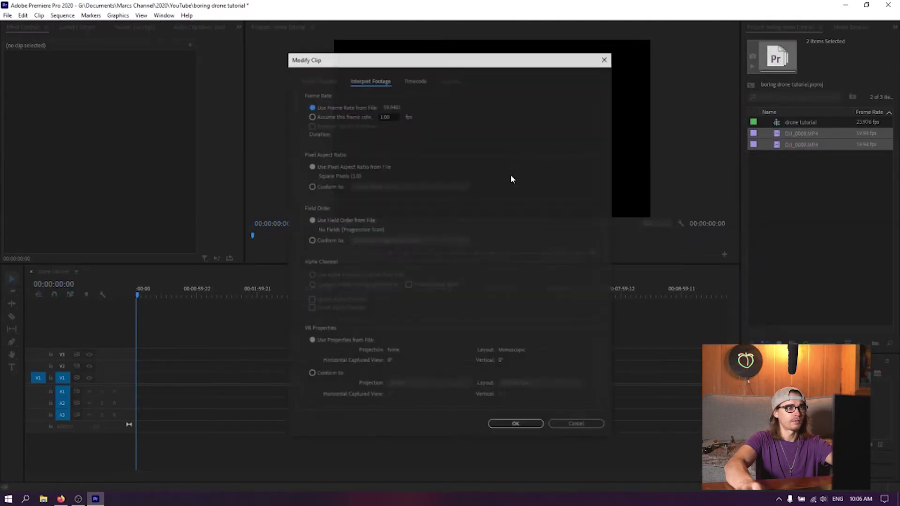
pyautogui.click(313, 116)
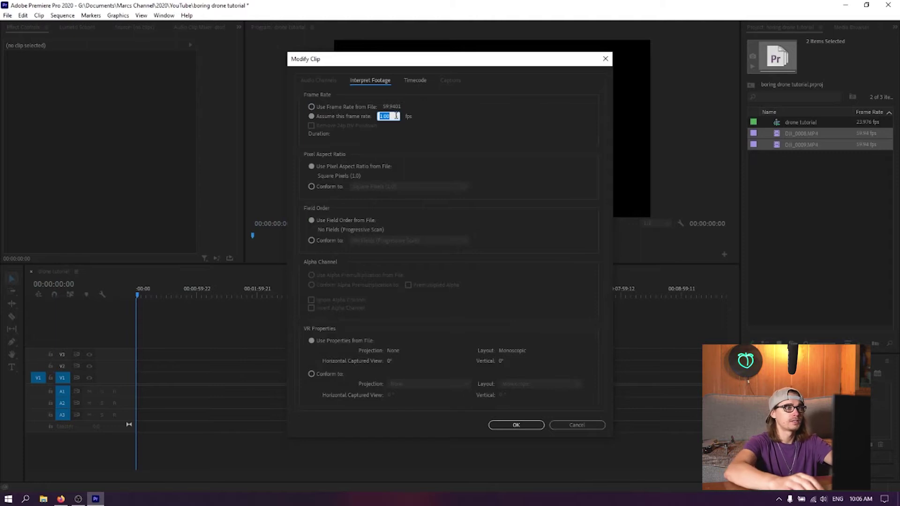
pyautogui.write('23.976')
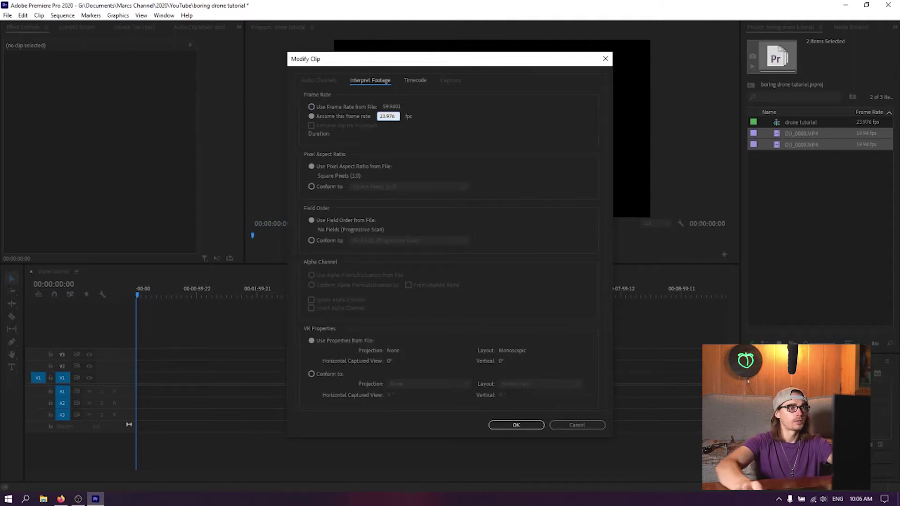
pyautogui.click(516, 424)
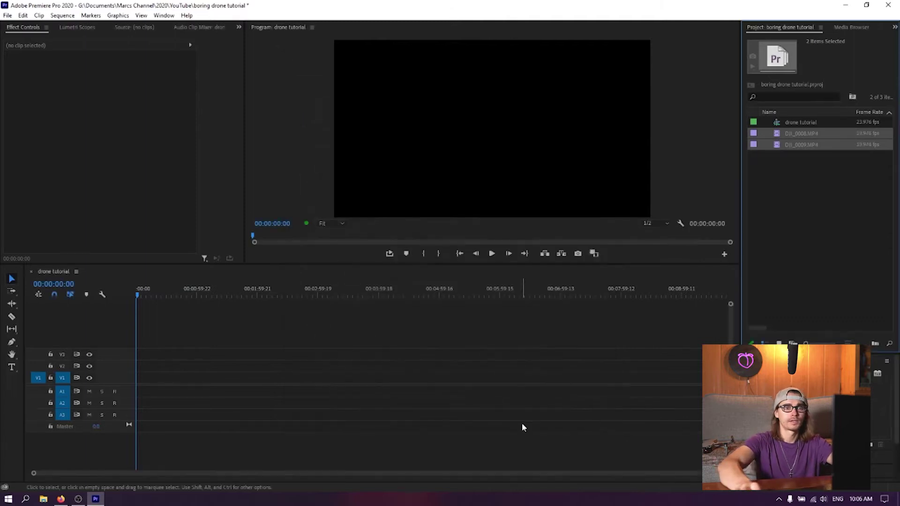
# Place DJI_0009.MP4 at the start of video track V1 and set its scale to 50
pyautogui.moveTo(787, 136); pyautogui.dragTo(136, 387)
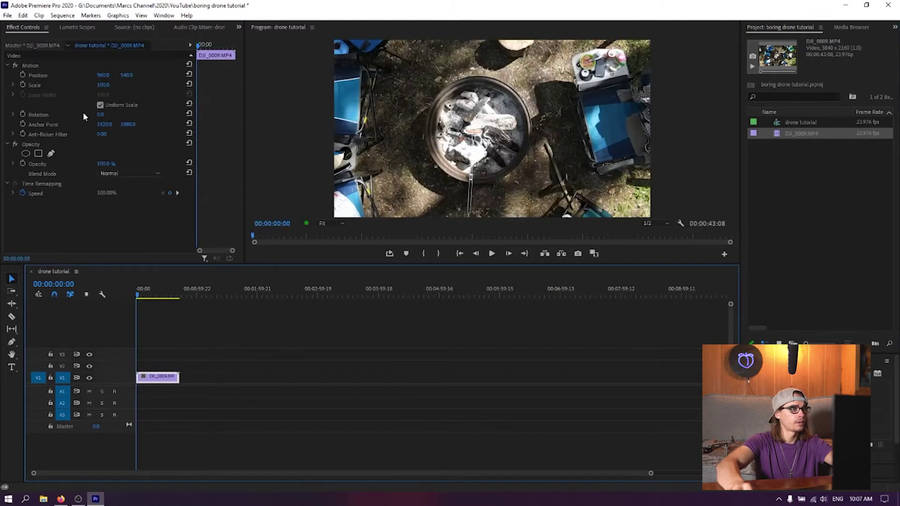
pyautogui.click(103, 85)
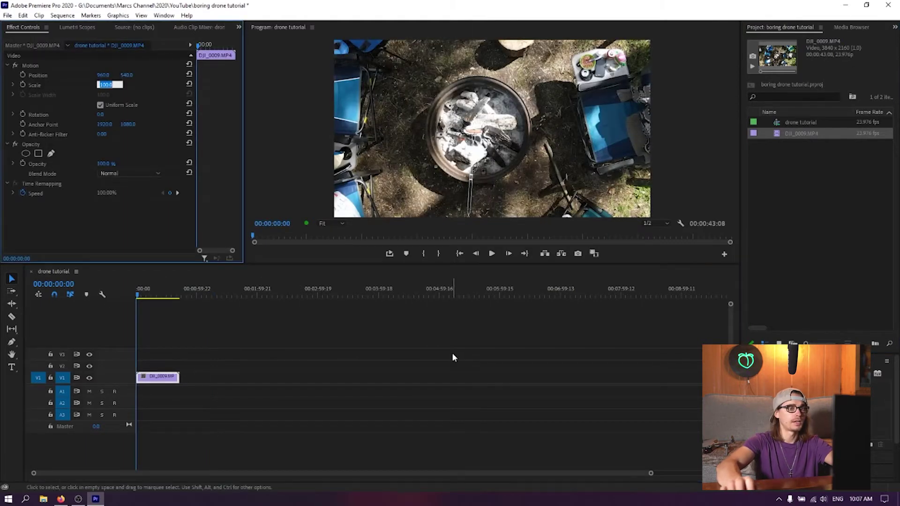
pyautogui.write('50')
pyautogui.press('Return')
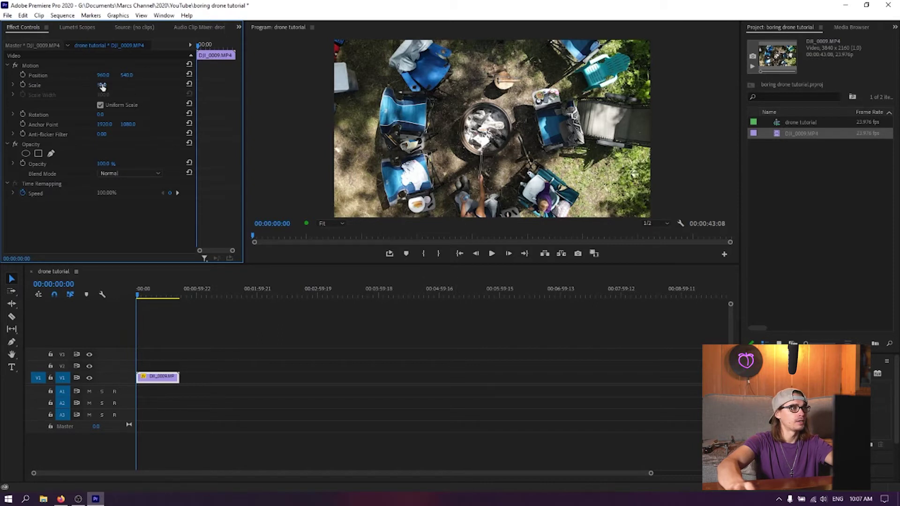
# Cut the unwanted end off the DJI_0009.MP4 clip, delete the cut piece and return the playhead to the start
pyautogui.click(316, 378)
pyautogui.moveTo(650, 470); pyautogui.dragTo(410, 476)
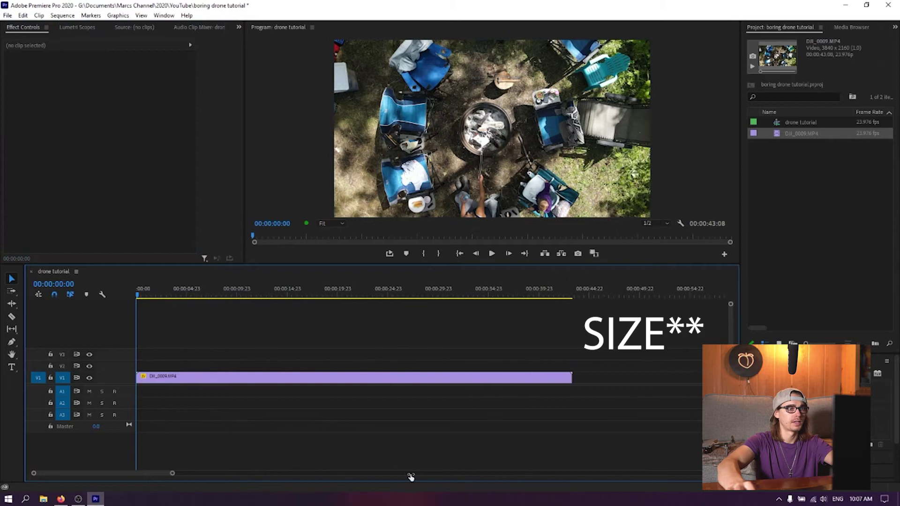
pyautogui.click(380, 377)
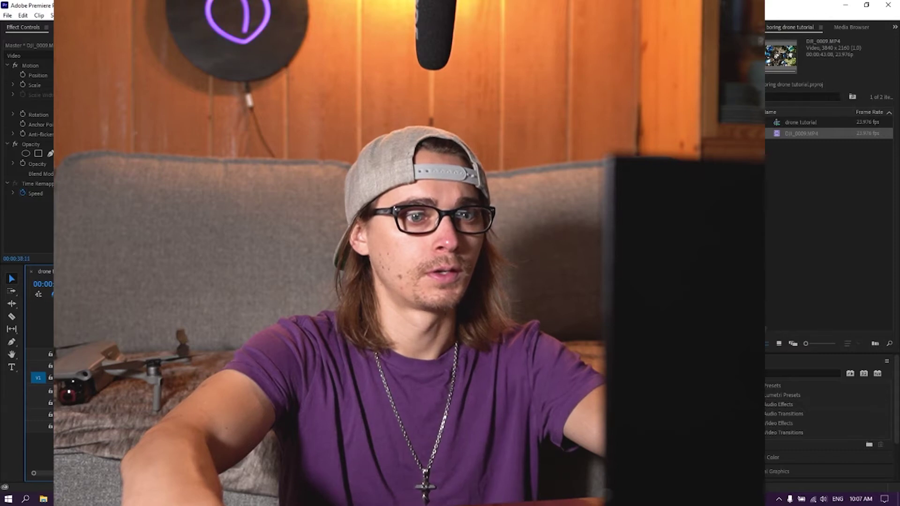
pyautogui.press('c')
pyautogui.press('v')
pyautogui.press('Delete')
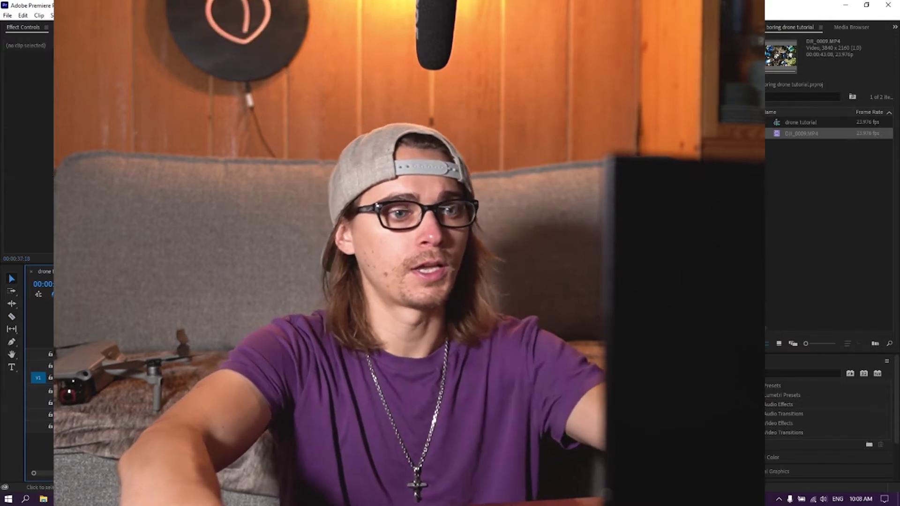
pyautogui.press('Home')
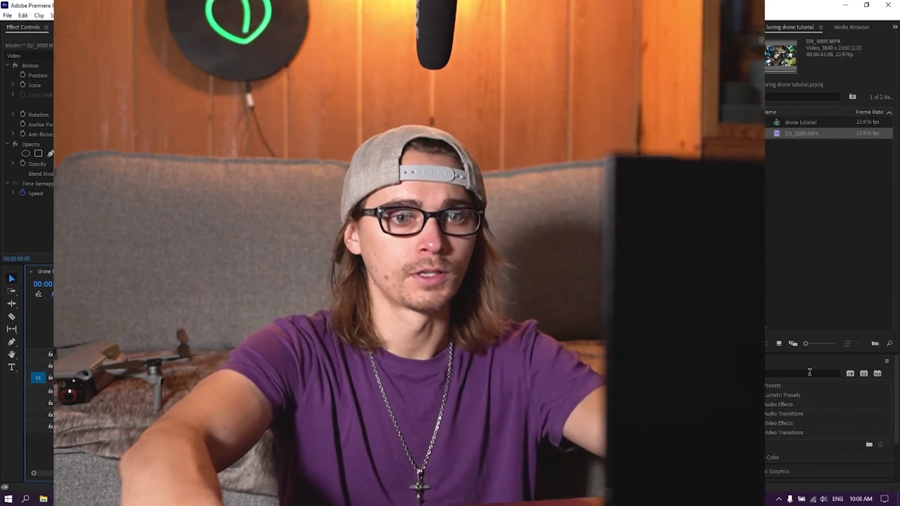
# Adjust the DJI_0009.MP4 clip's Lumetri tone: exposure 0.9, contrast 34.1, highlights -100, shadows about 66 and whites about -45
pyautogui.moveTo(809, 353); pyautogui.dragTo(807, 202)
pyautogui.click(766, 309)
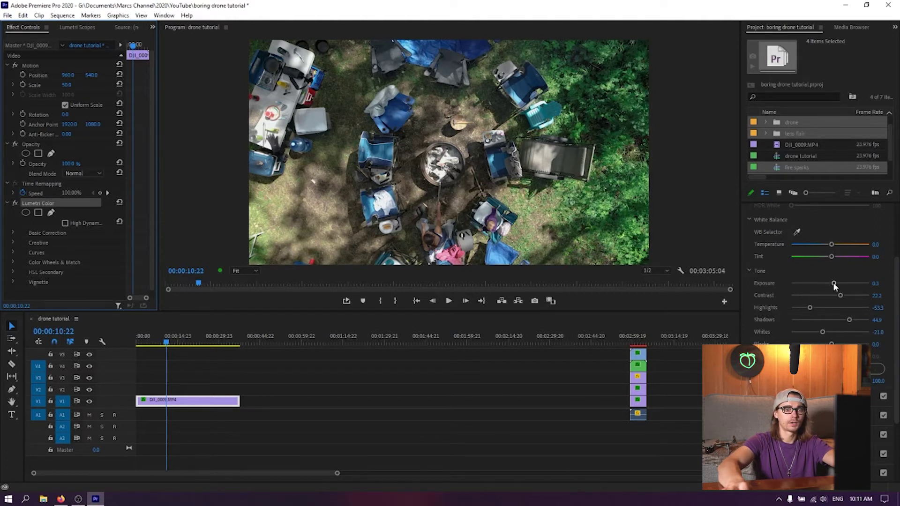
pyautogui.moveTo(834, 284); pyautogui.dragTo(837, 284)
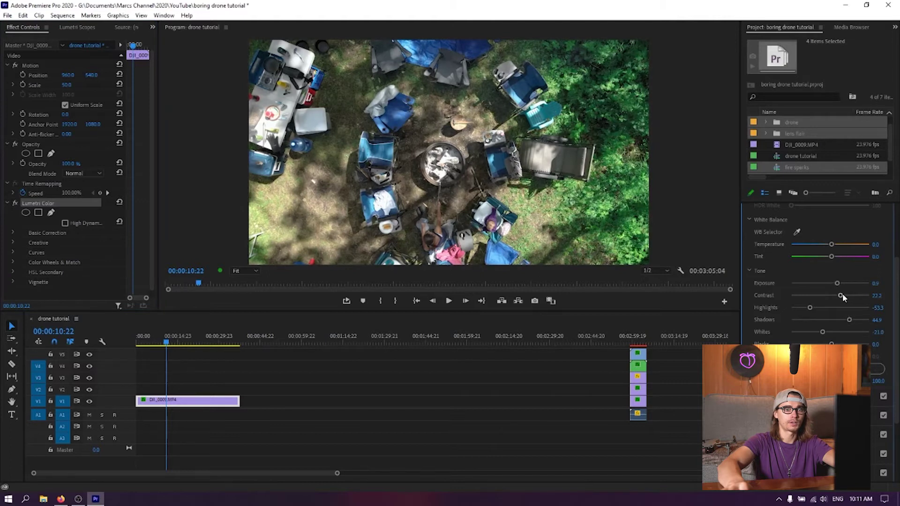
pyautogui.moveTo(809, 307); pyautogui.dragTo(776, 310)
pyautogui.moveTo(849, 321)
pyautogui.mouseDown()
pyautogui.moveTo(840, 321)
pyautogui.moveTo(858, 322)
pyautogui.mouseUp()
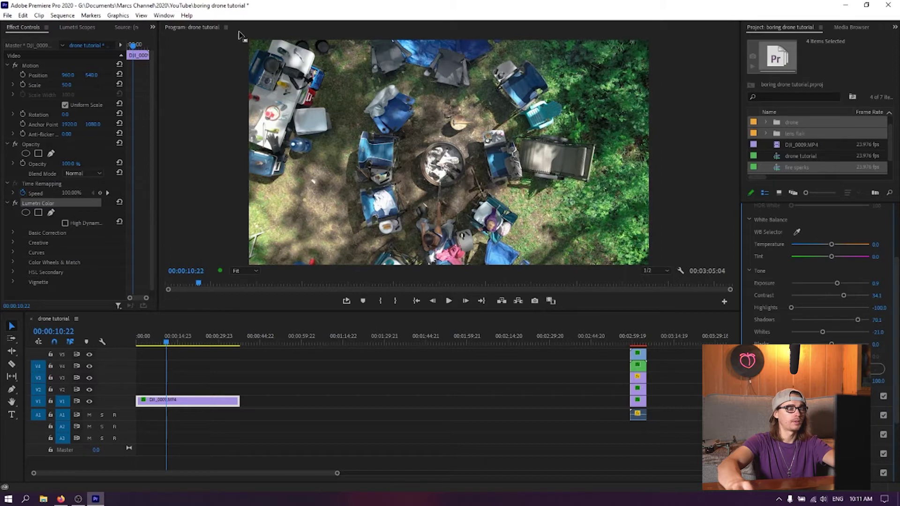
pyautogui.moveTo(855, 320); pyautogui.dragTo(814, 332)
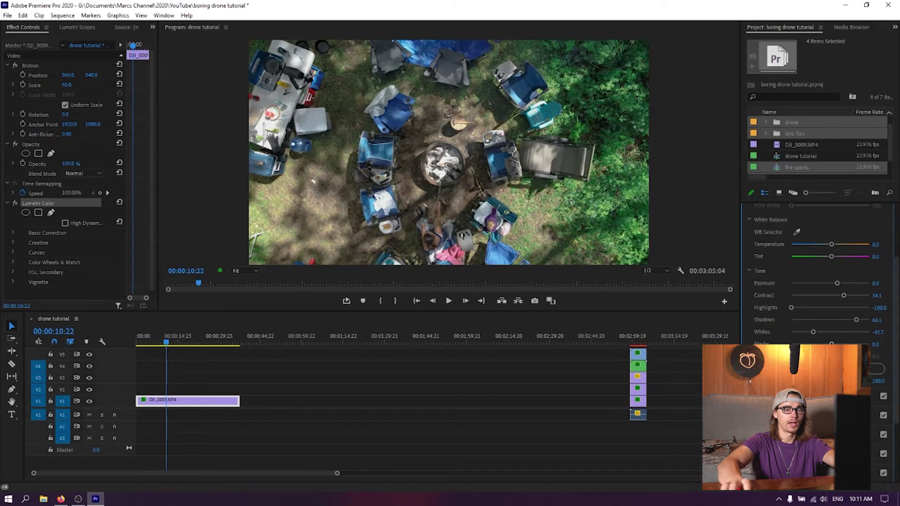
# Reshape the DJI_0009.MP4 clip's white RGB curve by adjusting its control points, leaving the upper point slightly below the diagonal
pyautogui.scroll(-10, 791, 328)
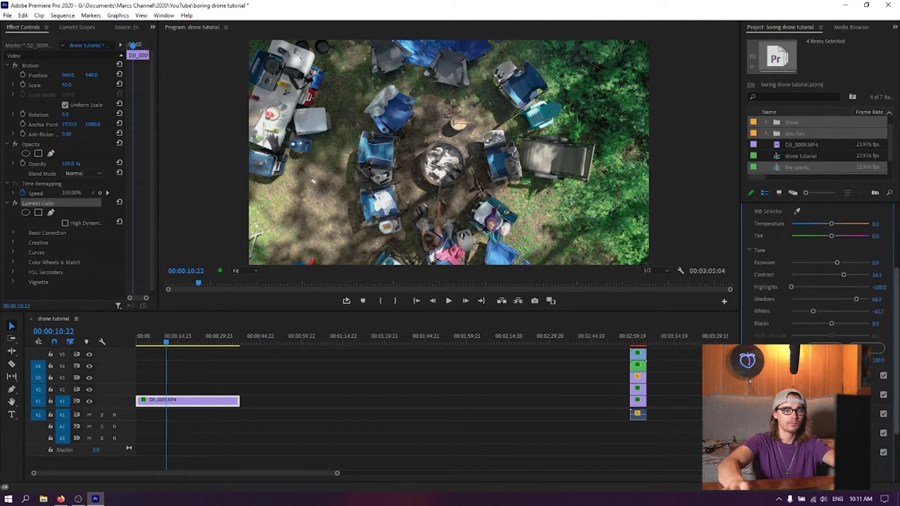
pyautogui.scroll(3, 897, 288)
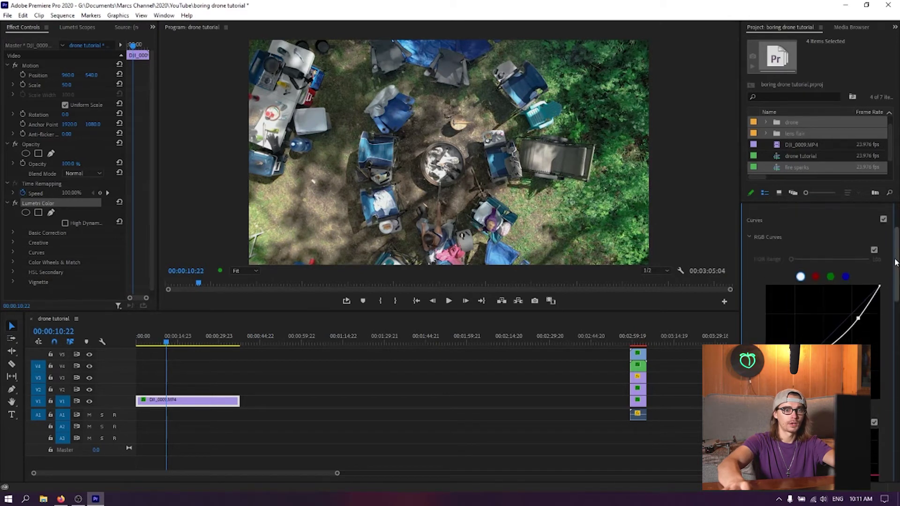
pyautogui.moveTo(798, 371); pyautogui.dragTo(797, 376)
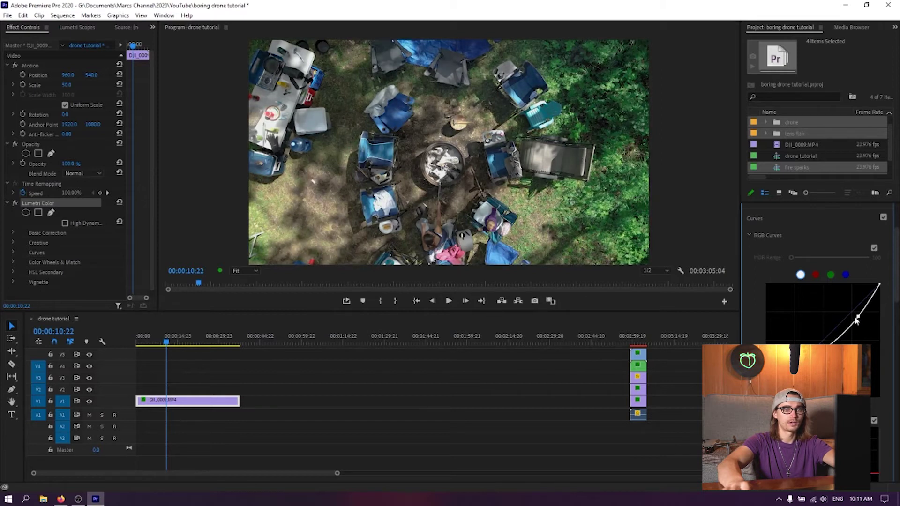
pyautogui.moveTo(855, 318); pyautogui.dragTo(841, 317)
pyautogui.moveTo(797, 376); pyautogui.dragTo(801, 381)
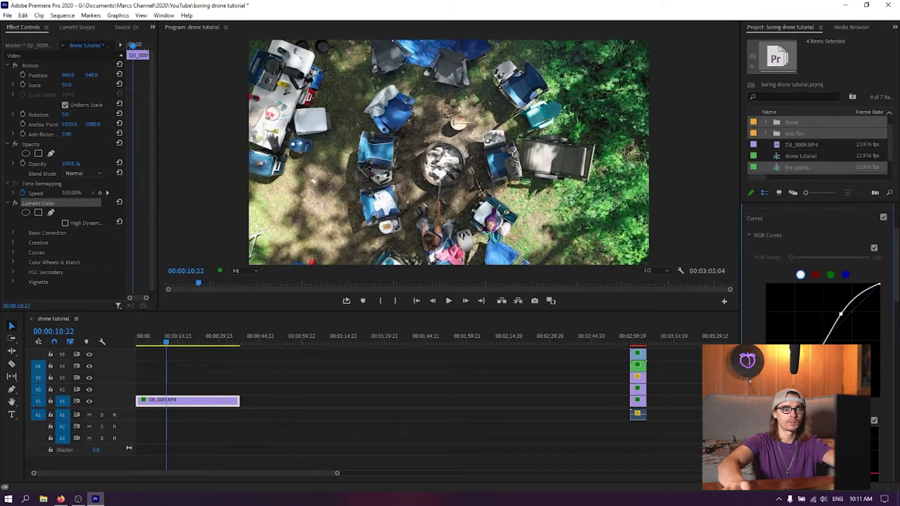
pyautogui.moveTo(841, 314); pyautogui.dragTo(848, 311)
pyautogui.moveTo(800, 382); pyautogui.dragTo(796, 363)
pyautogui.moveTo(849, 313); pyautogui.dragTo(846, 318)
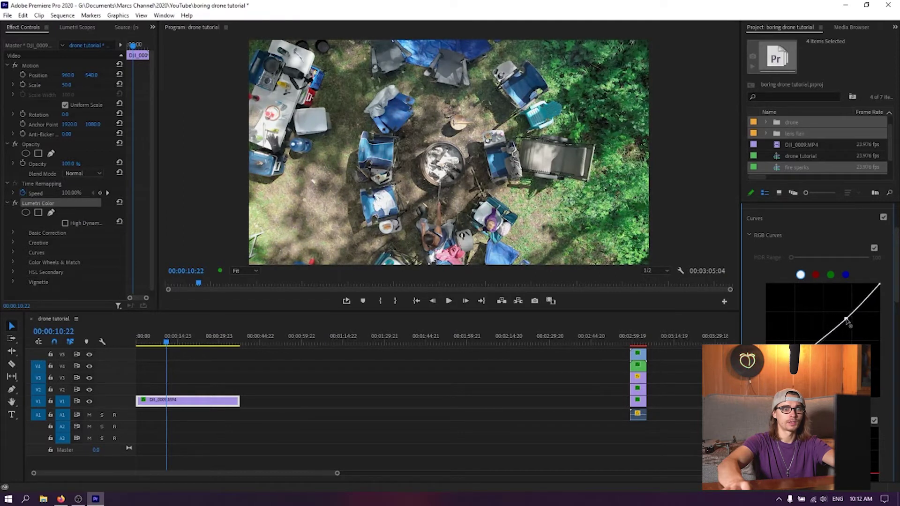
pyautogui.moveTo(795, 364); pyautogui.dragTo(797, 368)
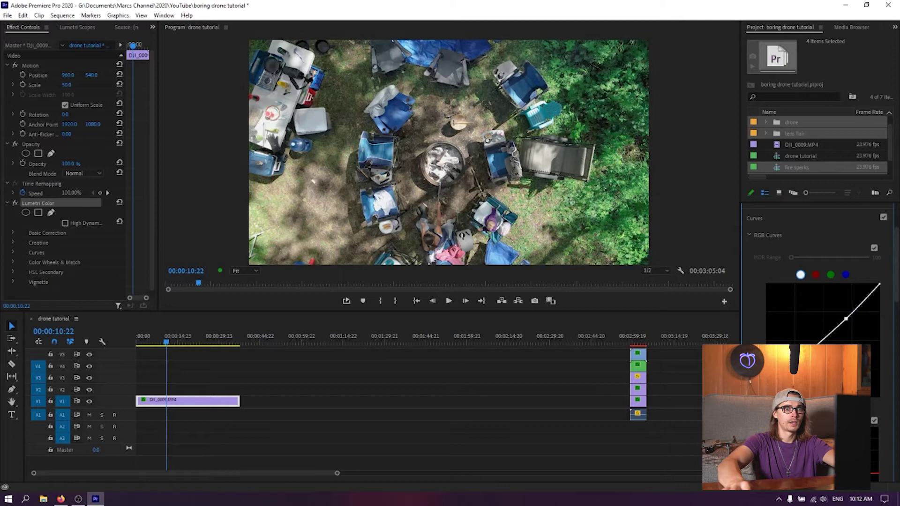
pyautogui.moveTo(845, 319); pyautogui.dragTo(852, 330)
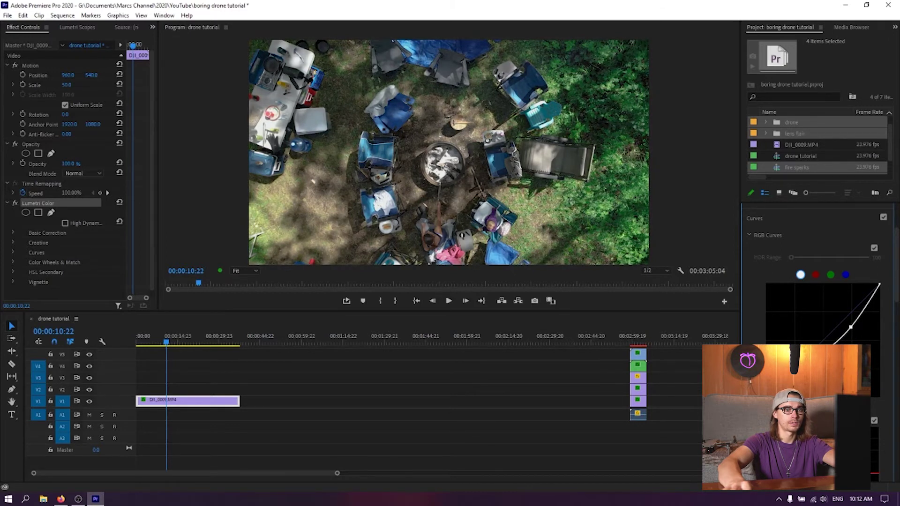
# Try to shift the clip's greens with the Hue vs Hue curve, sample the foliage color, and undo these curve edits
pyautogui.scroll(-5, 883, 328)
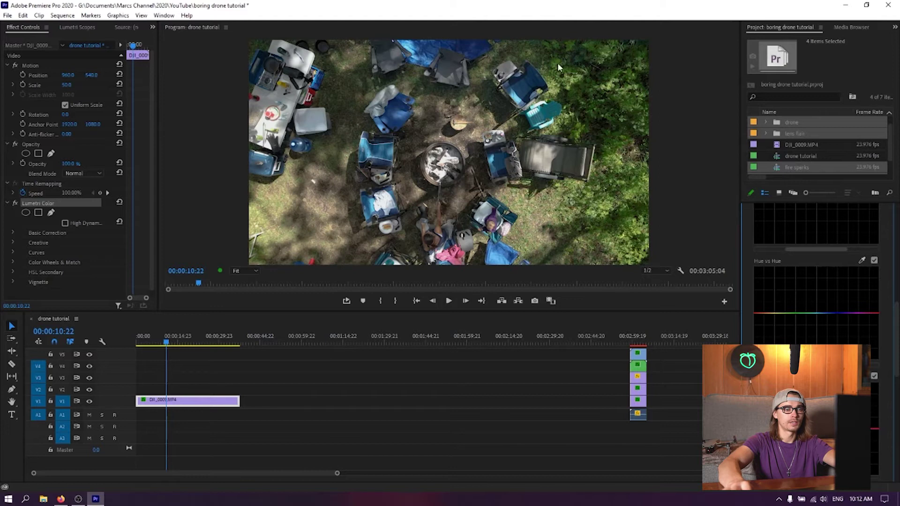
pyautogui.click(777, 314)
pyautogui.click(818, 313)
pyautogui.moveTo(797, 313); pyautogui.dragTo(790, 324)
pyautogui.click(806, 323)
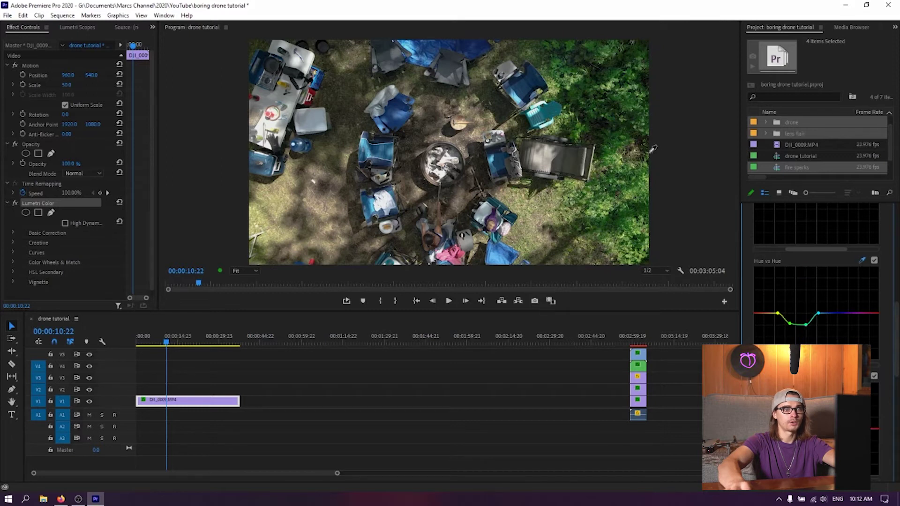
pyautogui.click(622, 132)
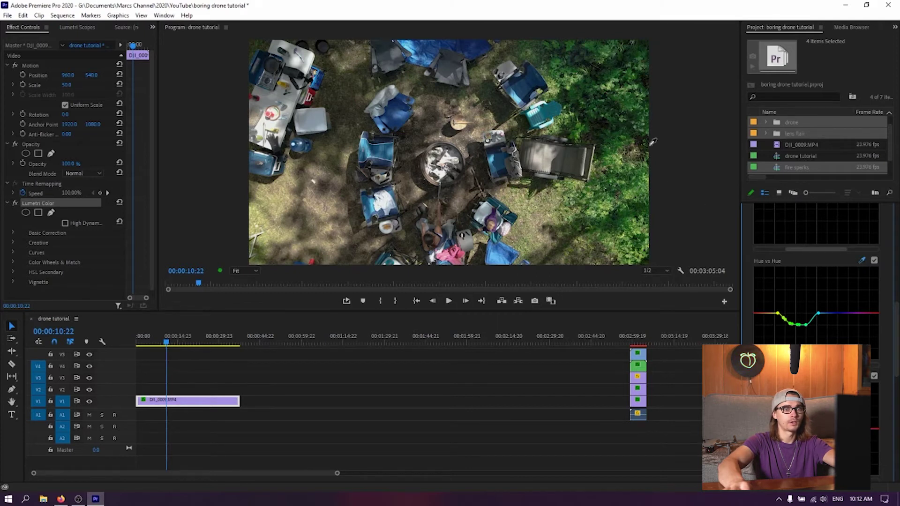
pyautogui.hotkey('ctrl', 'z')
pyautogui.hotkey('ctrl', 'z')
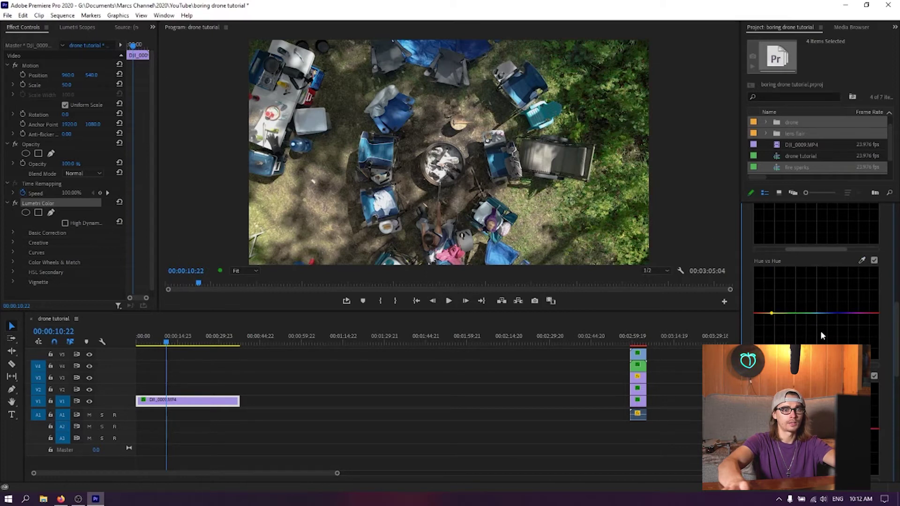
# Anchor the Hue vs Hue curve at yellow and cyan and pull the green range between them below the line
pyautogui.moveTo(772, 313); pyautogui.dragTo(773, 313)
pyautogui.click(819, 313)
pyautogui.moveTo(791, 314); pyautogui.dragTo(793, 334)
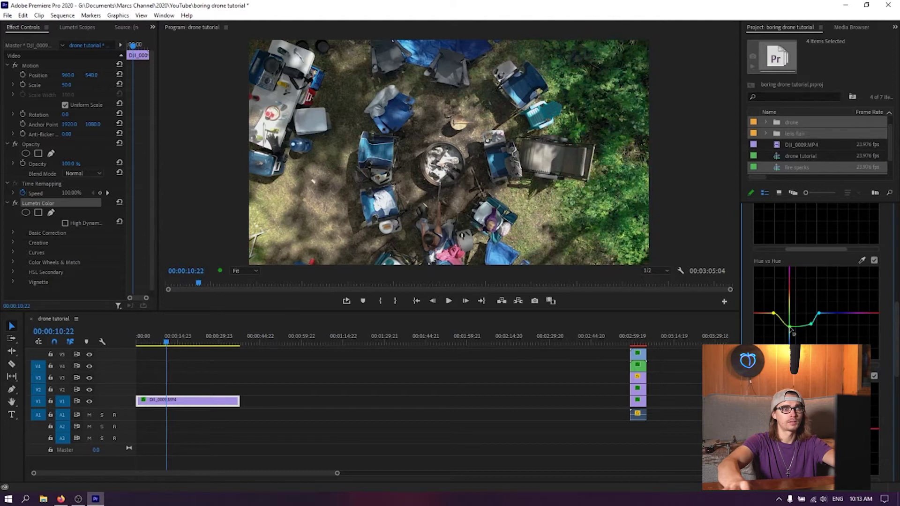
# Examine the finished example at 00:03:00:12 by toggling the Opacity effect of its V2 clip off and on again
pyautogui.click(634, 341)
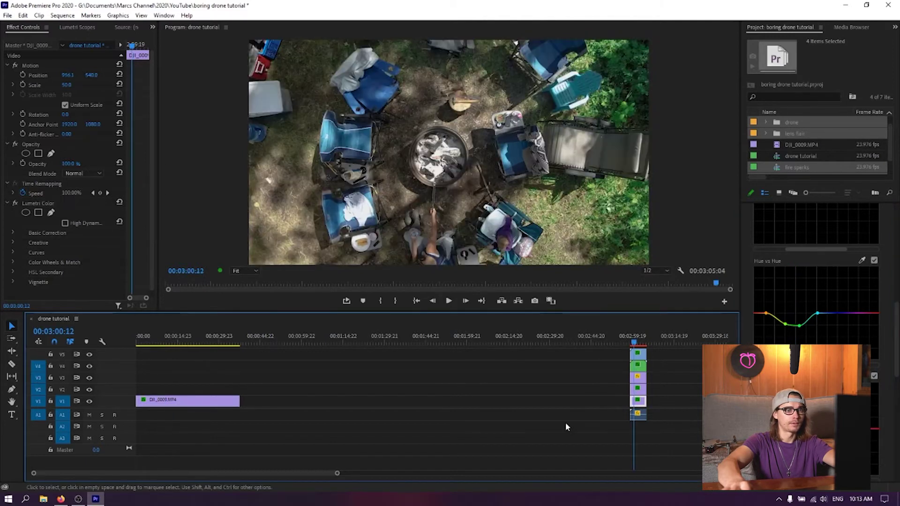
pyautogui.click(638, 389)
pyautogui.click(16, 144)
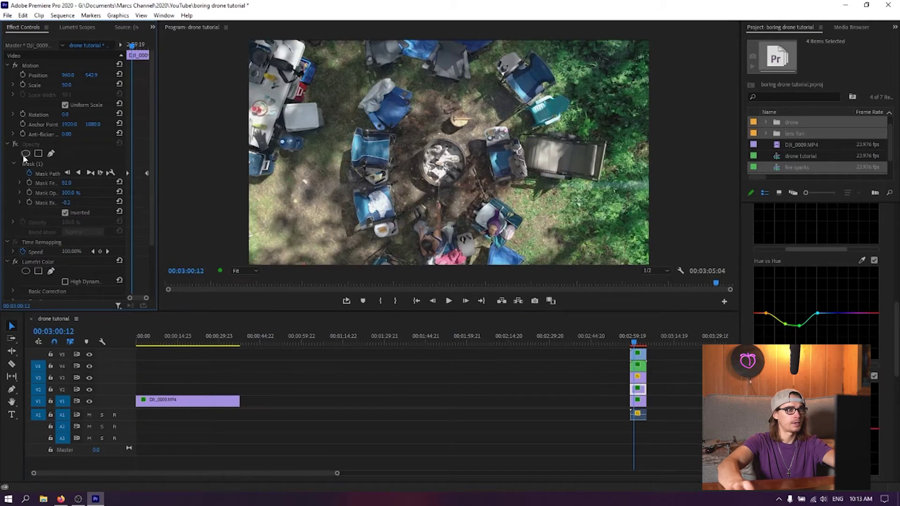
pyautogui.click(15, 145)
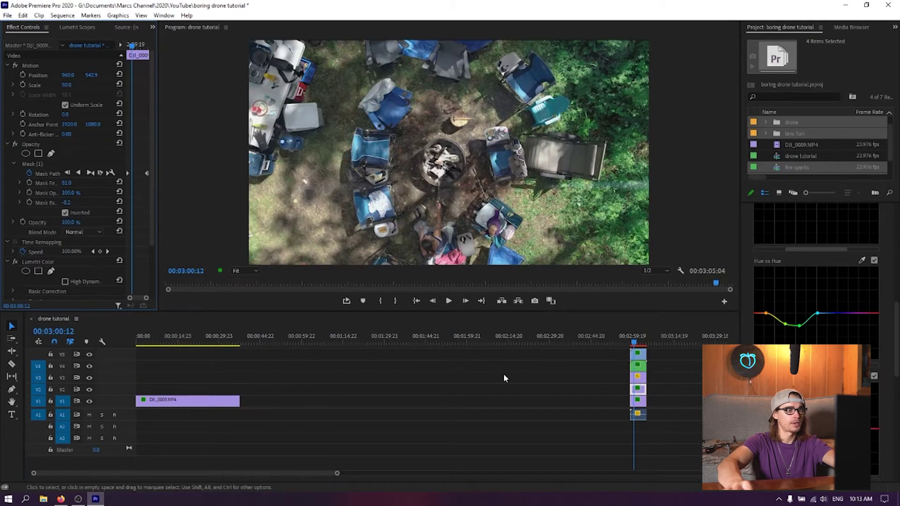
# Duplicate the DJI_0009.MP4 clip at the sequence start from track V1 onto V2, directly above the original
pyautogui.click(180, 338)
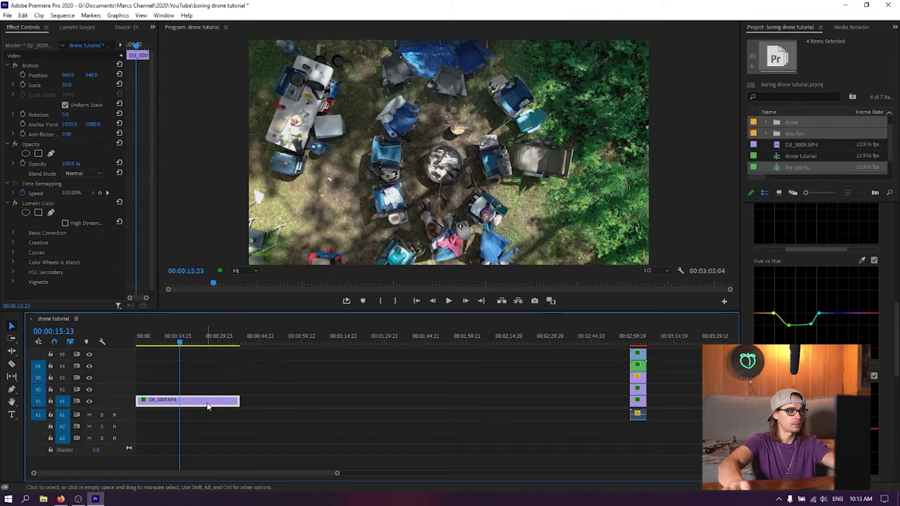
pyautogui.moveTo(206, 404); pyautogui.dragTo(202, 389)
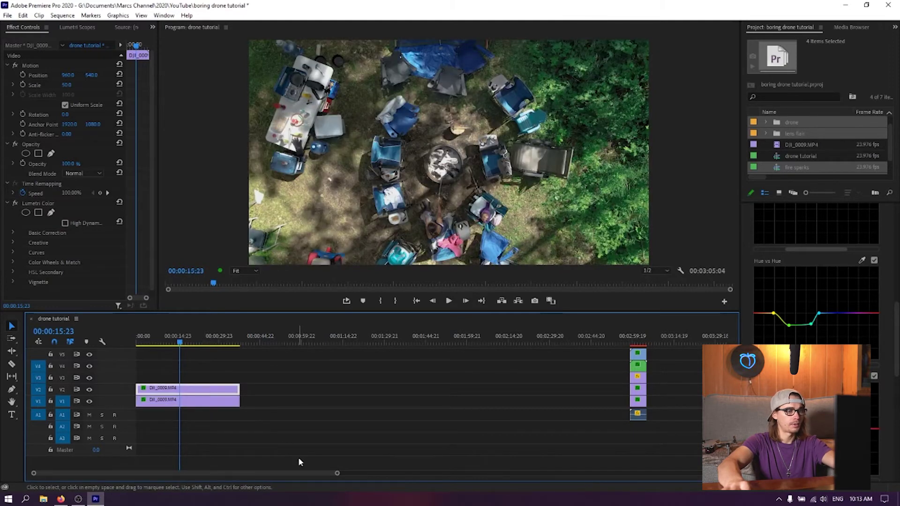
pyautogui.press('=')
# Add an elliptical opacity mask to the V2 clip and fit it around the fire pit
pyautogui.click(25, 153)
pyautogui.moveTo(449, 97); pyautogui.dragTo(449, 146)
pyautogui.moveTo(494, 180); pyautogui.dragTo(446, 154)
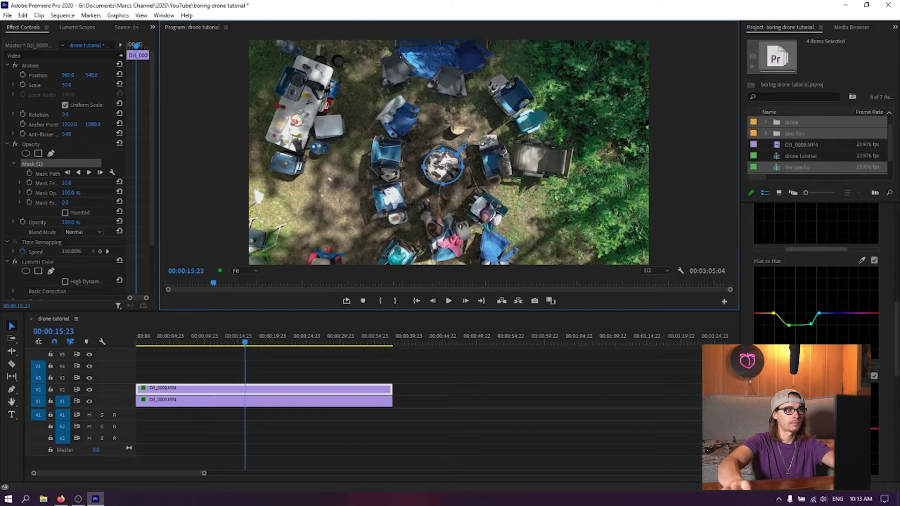
# At the clip's start, set the mask's feather to 134.2 and expansion to 41.3, and invert the mask
pyautogui.moveTo(245, 342); pyautogui.dragTo(130, 350)
pyautogui.moveTo(462, 145); pyautogui.dragTo(469, 137)
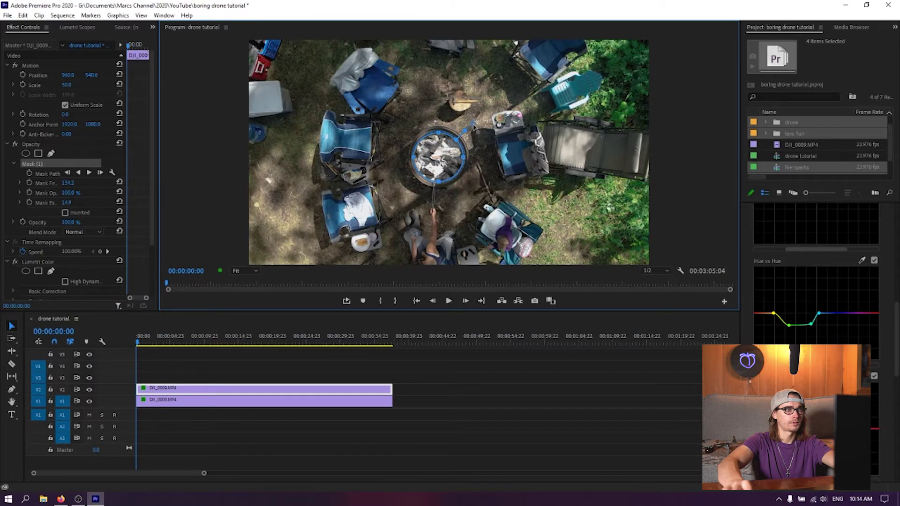
pyautogui.moveTo(467, 135); pyautogui.dragTo(473, 122)
pyautogui.click(65, 213)
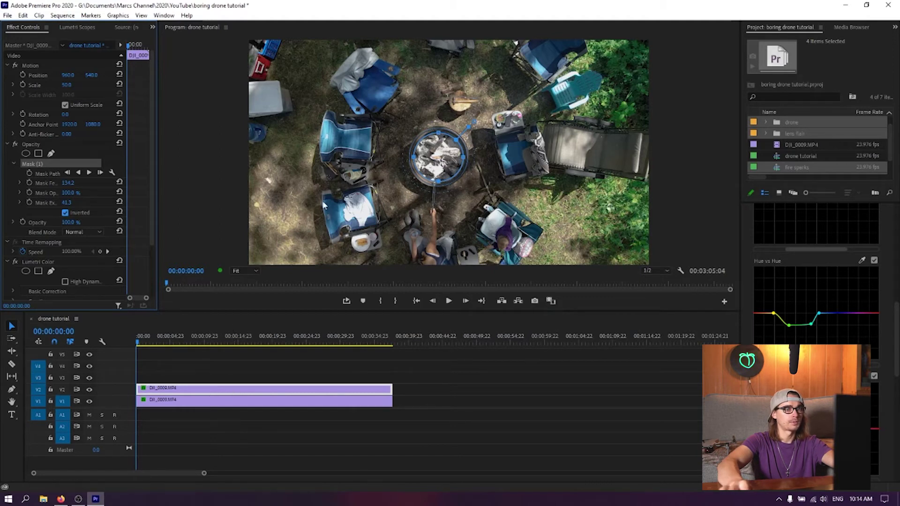
pyautogui.click(480, 395)
pyautogui.click(380, 389)
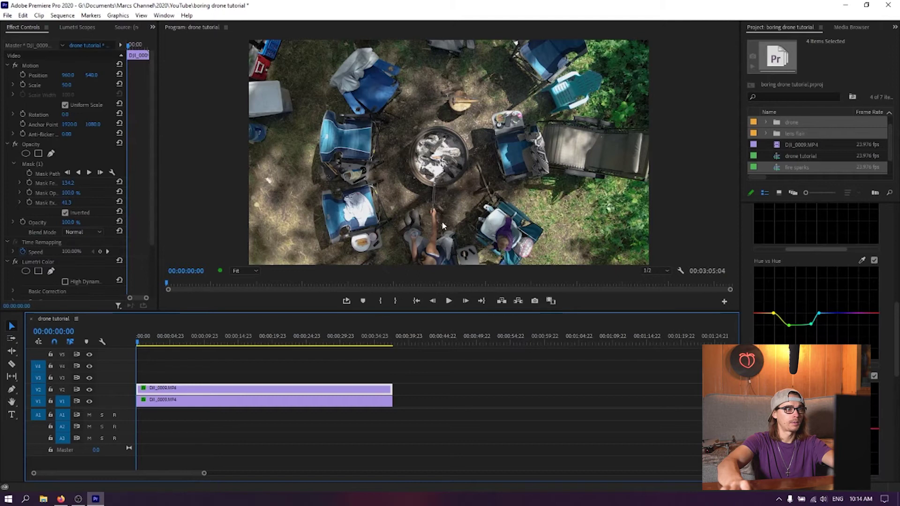
# Regrade the V1 clip's fire pit: exposure 0.4, highlights about 40, shadows -100 and blacks -100, and return to the sequence start
pyautogui.click(327, 401)
pyautogui.scroll(10, 770, 293)
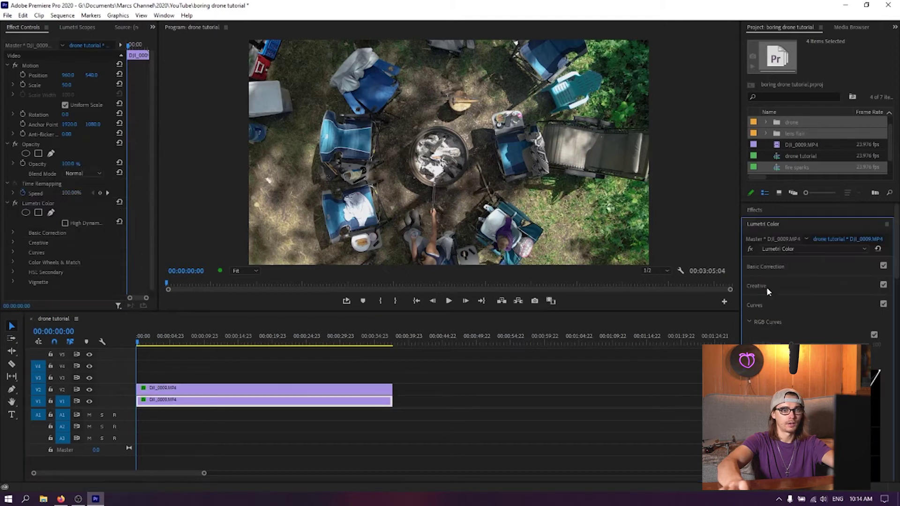
pyautogui.moveTo(838, 315); pyautogui.dragTo(833, 314)
pyautogui.moveTo(791, 339)
pyautogui.mouseDown()
pyautogui.moveTo(842, 339)
pyautogui.moveTo(791, 351)
pyautogui.mouseUp()
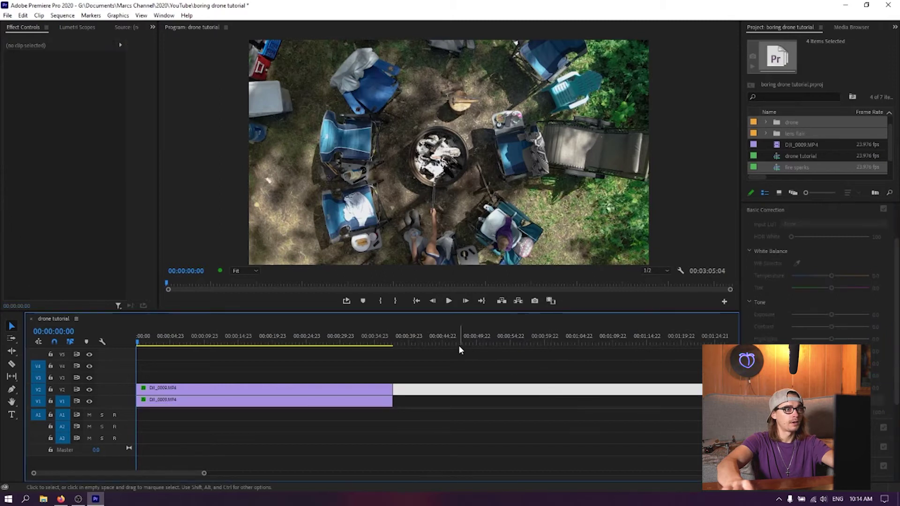
pyautogui.click(190, 339)
pyautogui.press('Home')
# Select Mask (1) on the V2 clip and enable Mask Path keyframing at the clip's first frame
pyautogui.click(183, 387)
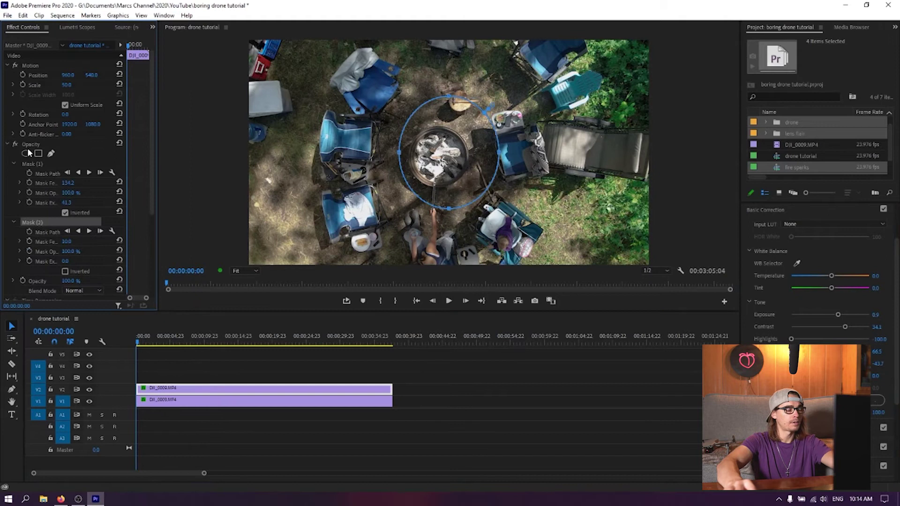
pyautogui.click(36, 165)
pyautogui.moveTo(140, 341); pyautogui.dragTo(65, 347)
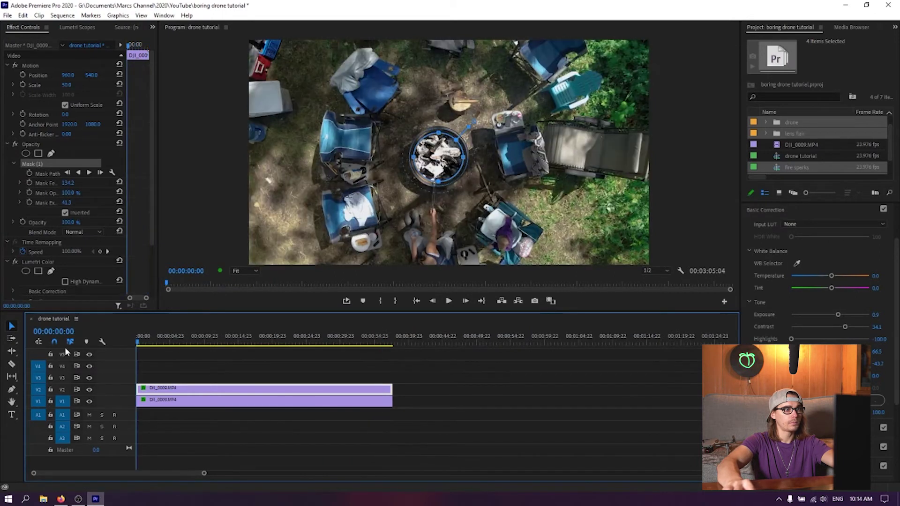
pyautogui.moveTo(349, 347); pyautogui.dragTo(136, 355)
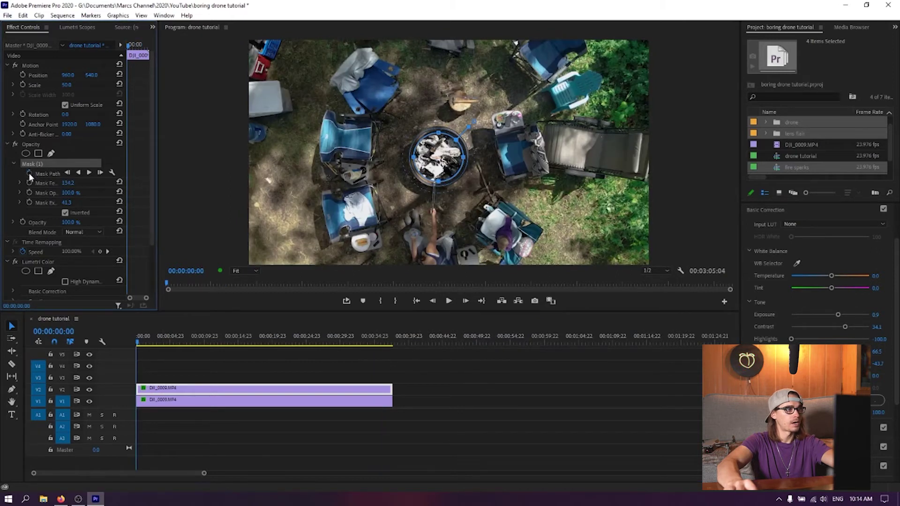
pyautogui.click(29, 172)
# Set a Mask Path keyframe at the end of the V2 clip with the mask fitted over the fire pit
pyautogui.click(37, 164)
pyautogui.moveTo(160, 187)
pyautogui.mouseDown()
pyautogui.moveTo(255, 190)
pyautogui.moveTo(164, 201)
pyautogui.mouseUp()
pyautogui.moveTo(330, 344); pyautogui.dragTo(392, 351)
pyautogui.moveTo(505, 157)
pyautogui.mouseDown()
pyautogui.moveTo(513, 165)
pyautogui.moveTo(494, 159)
pyautogui.moveTo(502, 179)
pyautogui.moveTo(500, 167)
pyautogui.mouseUp()
# Refit the mask to the fire pit at intermediate times, adding Mask Path keyframes around 00:00:27:19, 00:00:14:04 and 00:00:03:12
pyautogui.moveTo(391, 347); pyautogui.dragTo(327, 343)
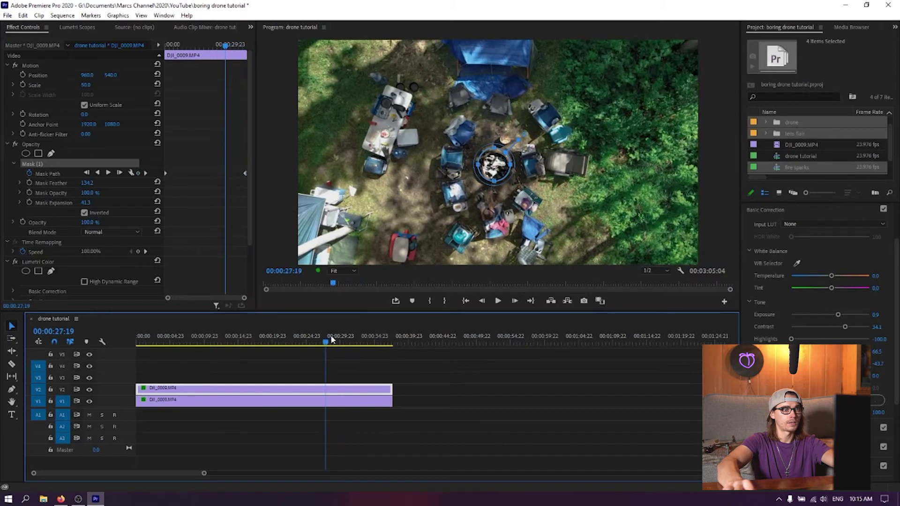
pyautogui.click(511, 203)
pyautogui.moveTo(344, 331); pyautogui.dragTo(212, 344)
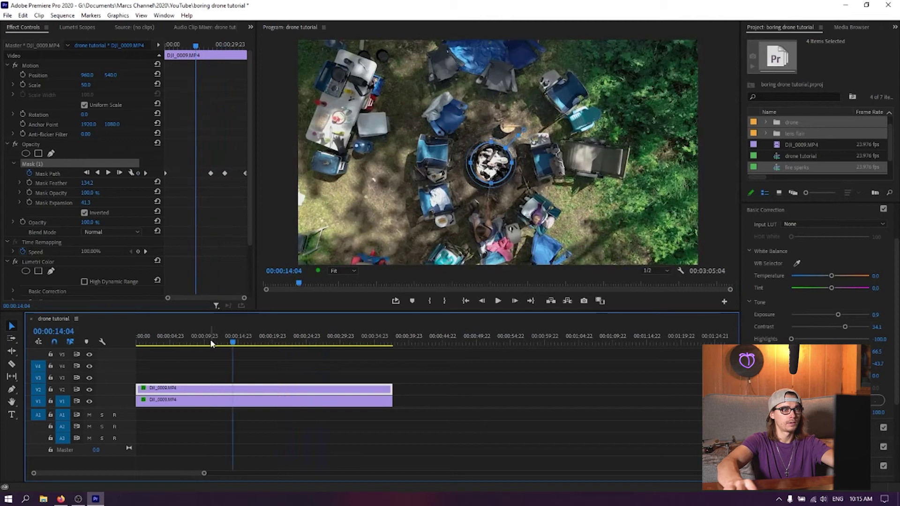
pyautogui.moveTo(471, 167); pyautogui.dragTo(473, 165)
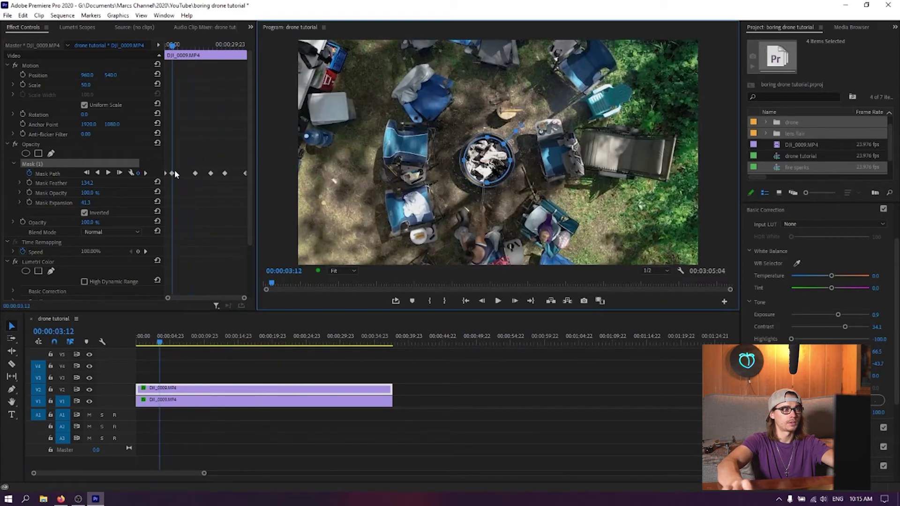
# Play and scrub the sequence from its start to examine how the mask follows the fire pit, and check both clips
pyautogui.click(172, 173)
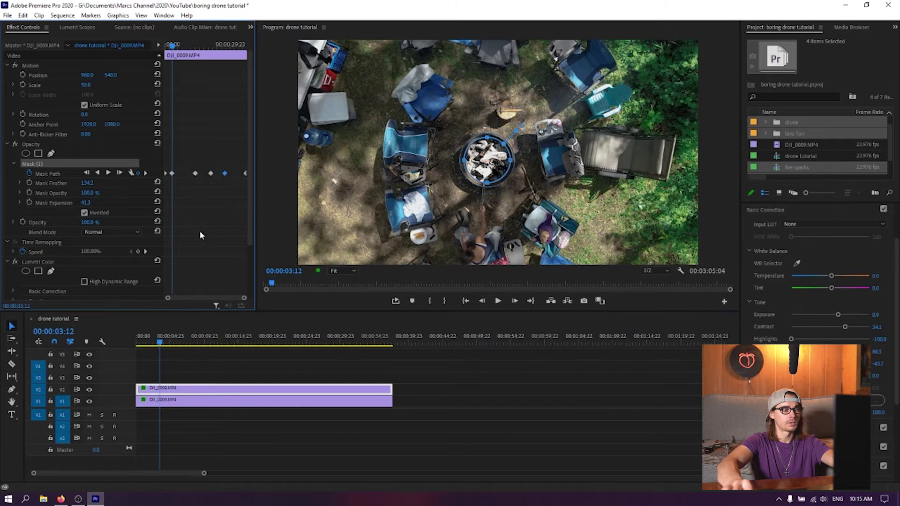
pyautogui.click(361, 446)
pyautogui.press('Home')
pyautogui.press('space')
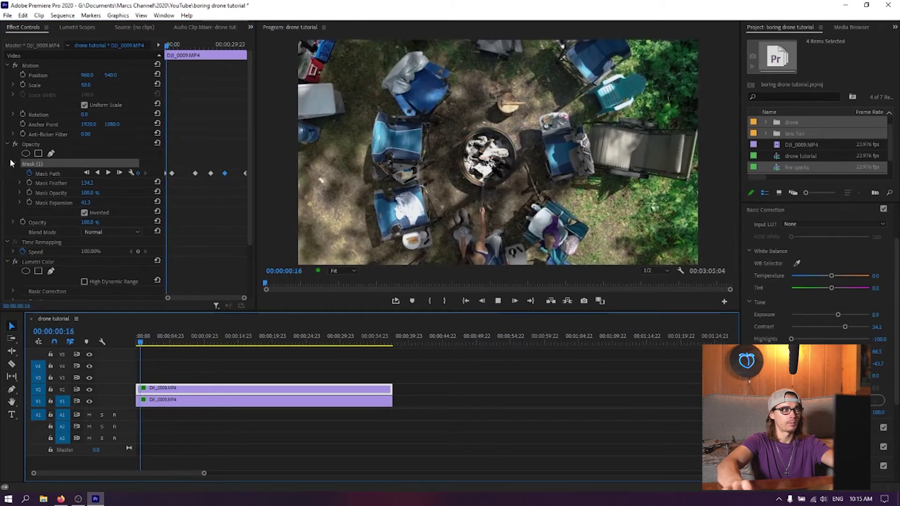
pyautogui.click(46, 166)
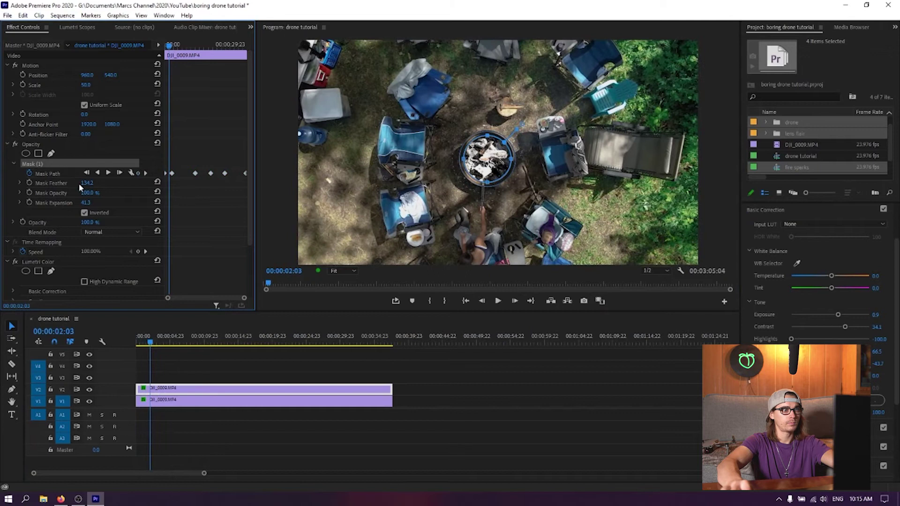
pyautogui.moveTo(159, 346); pyautogui.dragTo(293, 347)
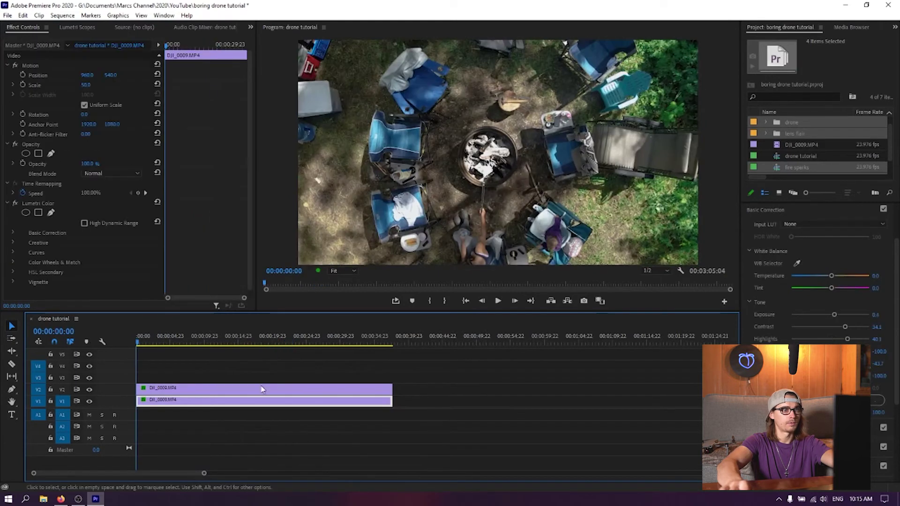
pyautogui.click(481, 374)
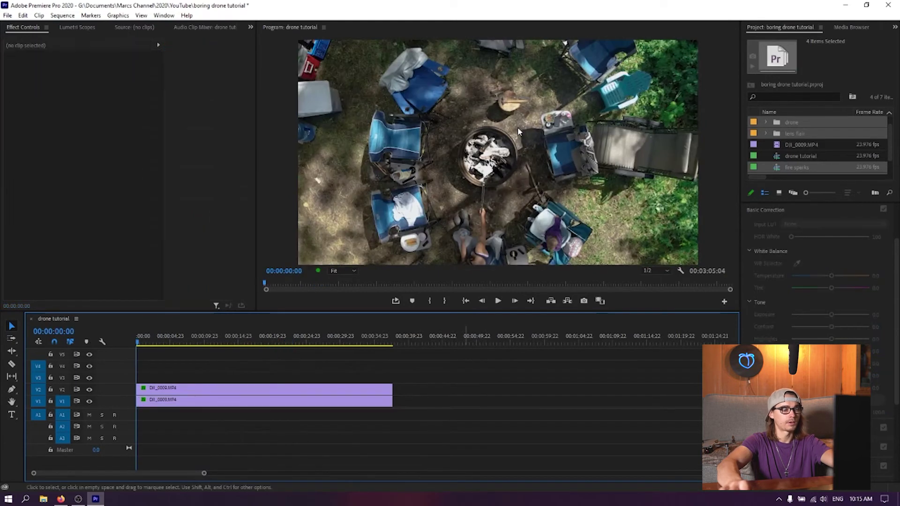
pyautogui.click(255, 395)
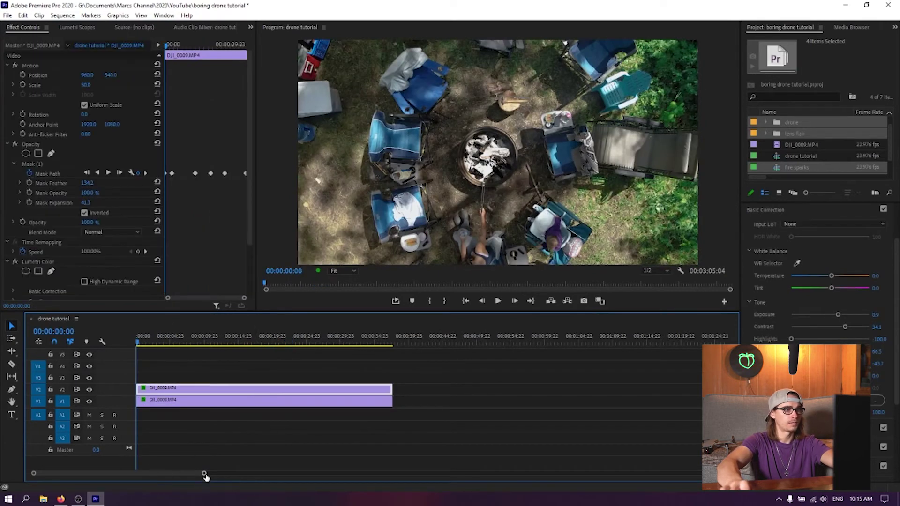
# Switch to the browser and search Envato Elements stock videos for "campfire", looking through the first page of results
pyautogui.moveTo(204, 474); pyautogui.dragTo(396, 474)
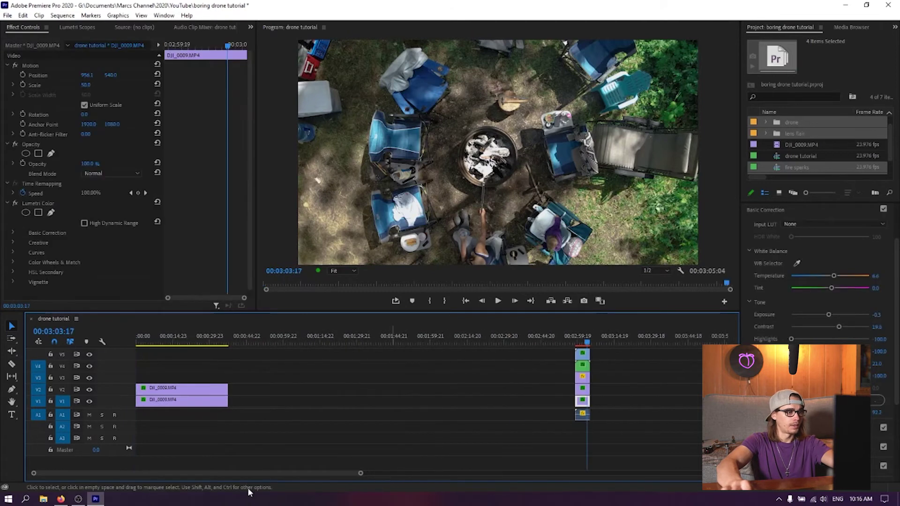
pyautogui.click(62, 499)
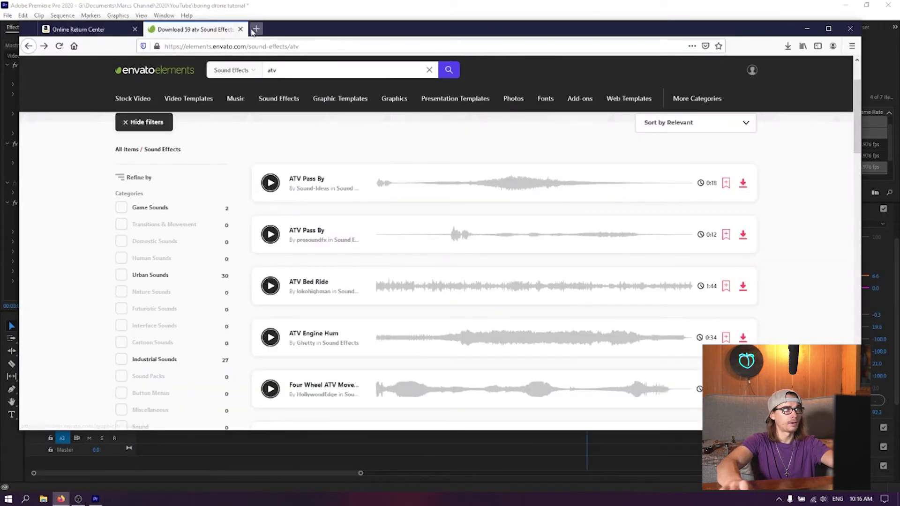
pyautogui.doubleClick(331, 70)
pyautogui.write('campfire')
pyautogui.click(449, 71)
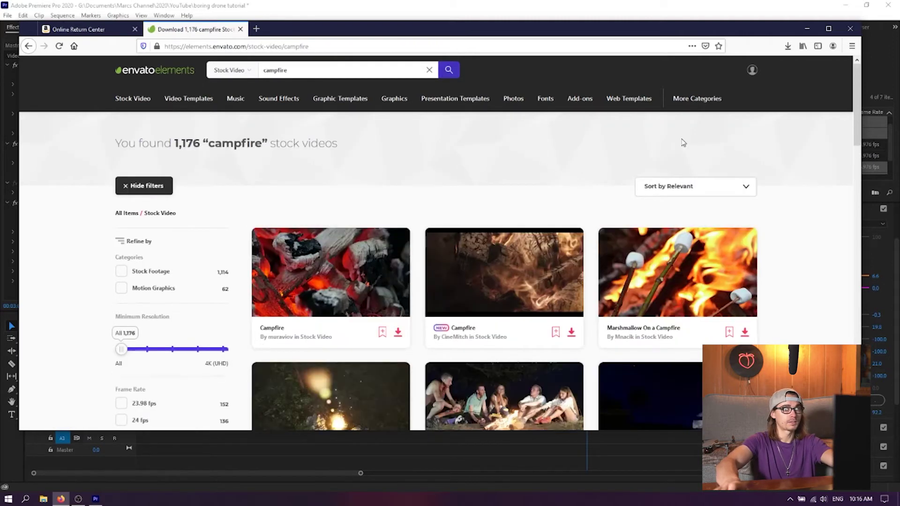
pyautogui.scroll(-12, 789, 240)
pyautogui.scroll(-10, 783, 340)
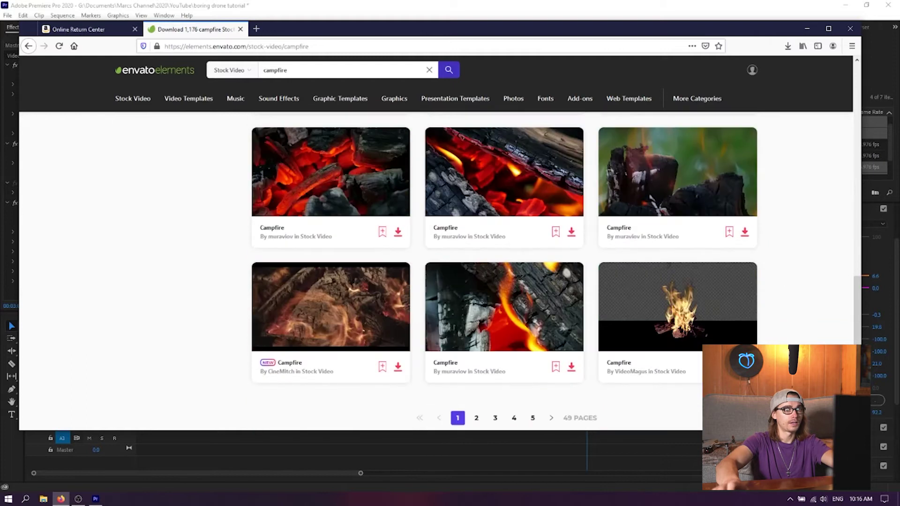
pyautogui.scroll(20, 743, 149)
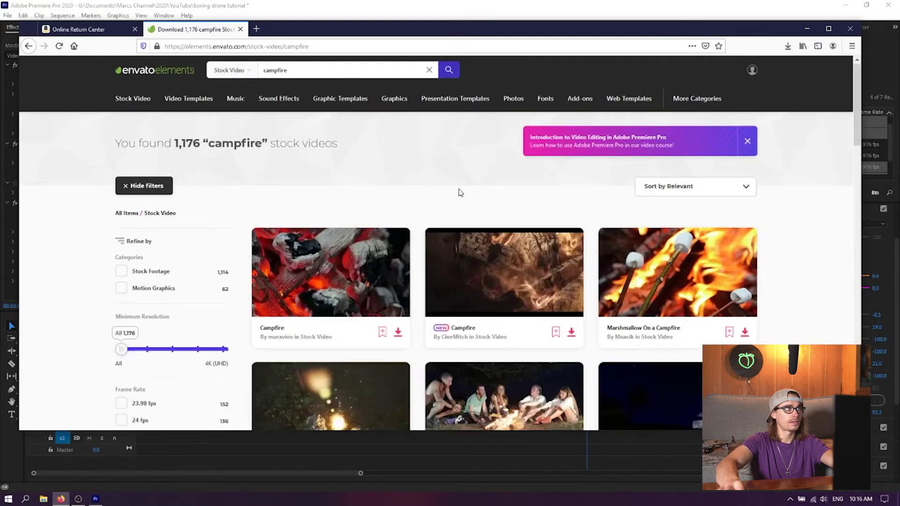
pyautogui.moveTo(454, 281)
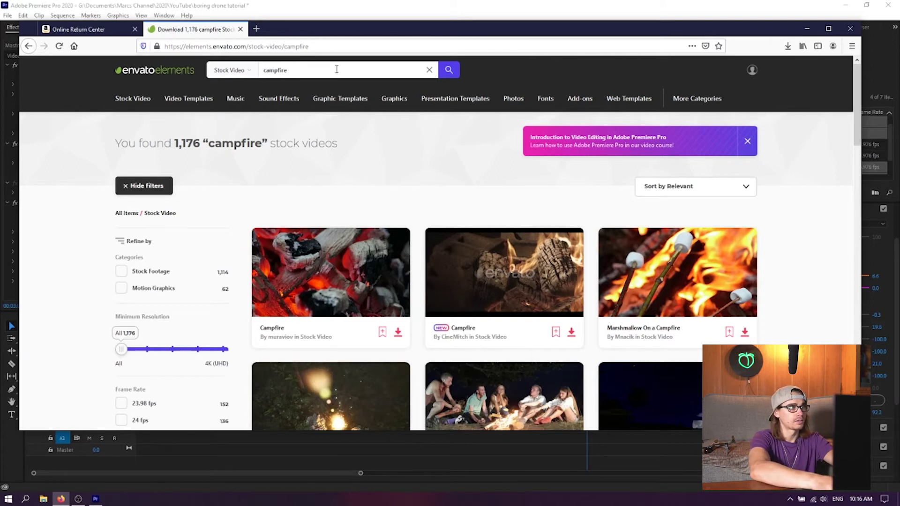
# Refine the Envato Elements stock video search to "campfire sparks"
pyautogui.write('arks')
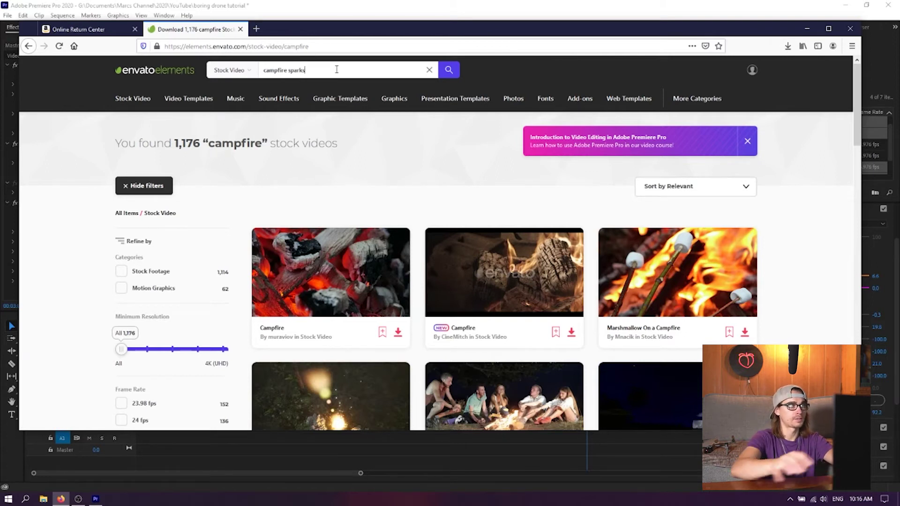
pyautogui.press('Return')
pyautogui.scroll(-4, 655, 263)
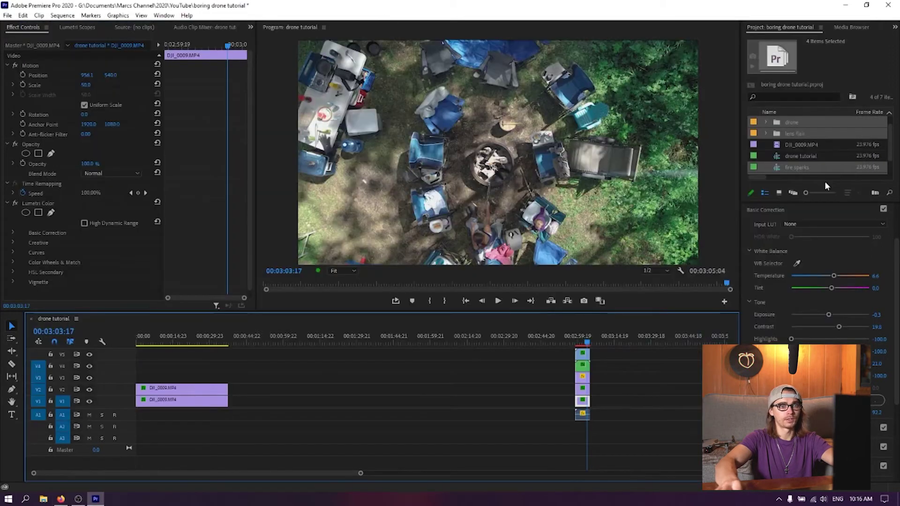
# In Premiere Pro, enlarge the Project panel to show all project items, clear the item selection and move the playhead to 00:03:03:03
pyautogui.moveTo(810, 204); pyautogui.dragTo(828, 336)
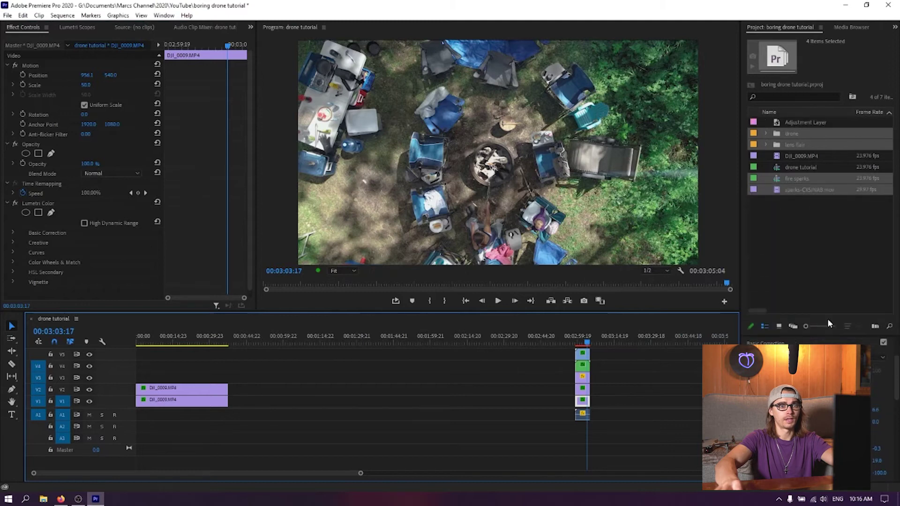
pyautogui.click(770, 245)
pyautogui.click(585, 340)
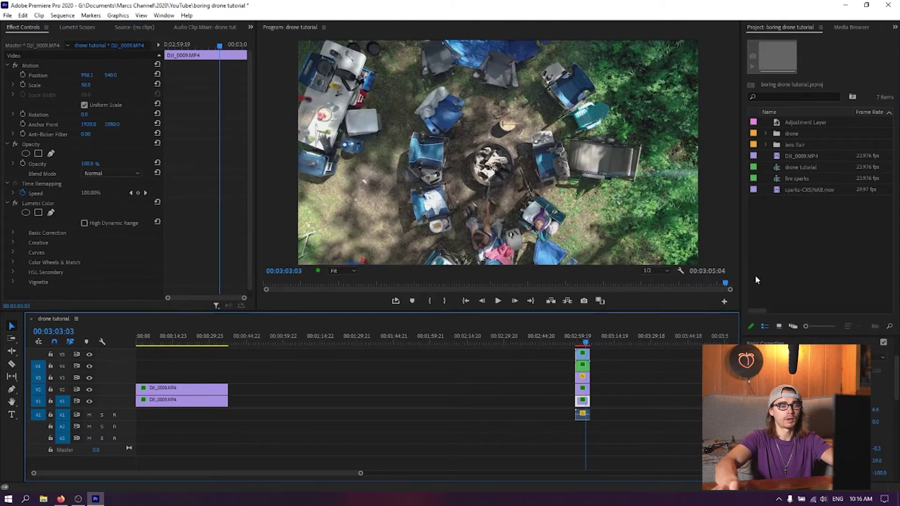
# Switch to the browser and search Pexels videos for "campfire sparks", looking through the results and the sponsored iStock clips
pyautogui.click(61, 499)
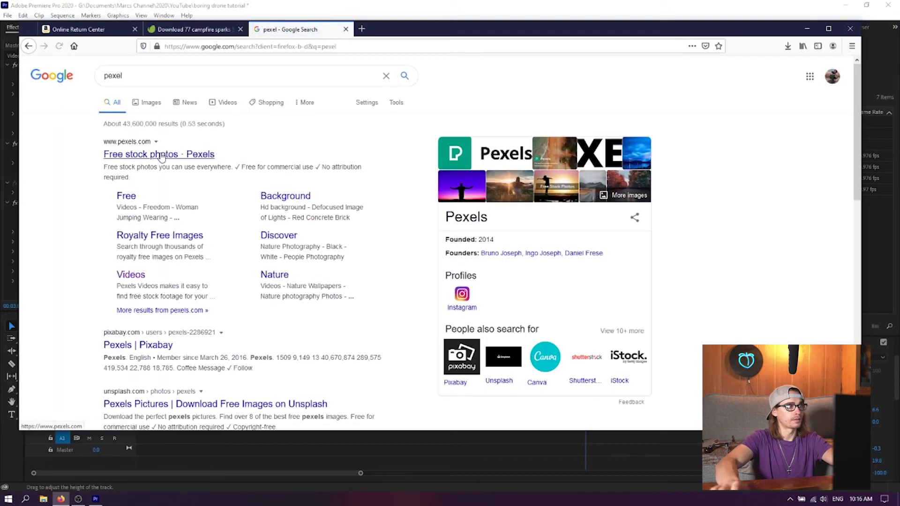
pyautogui.click(130, 275)
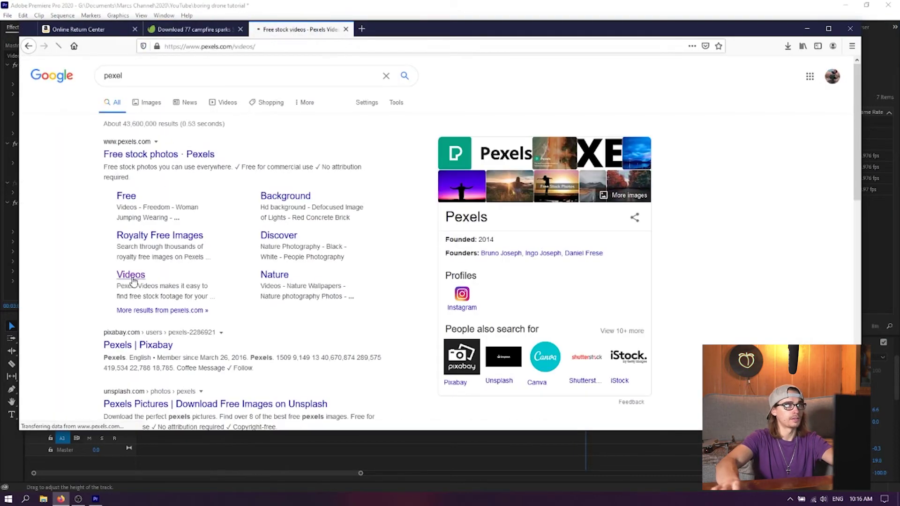
pyautogui.scroll(-5, 655, 233)
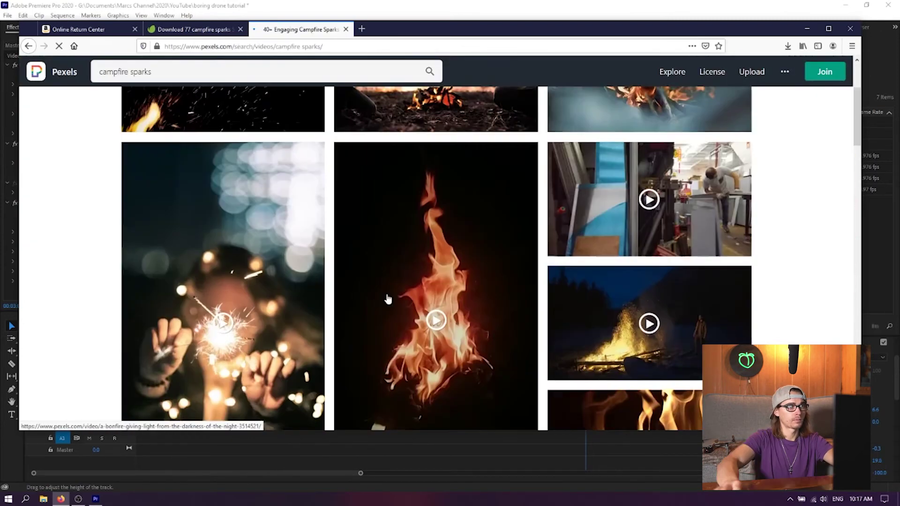
pyautogui.scroll(2, 388, 297)
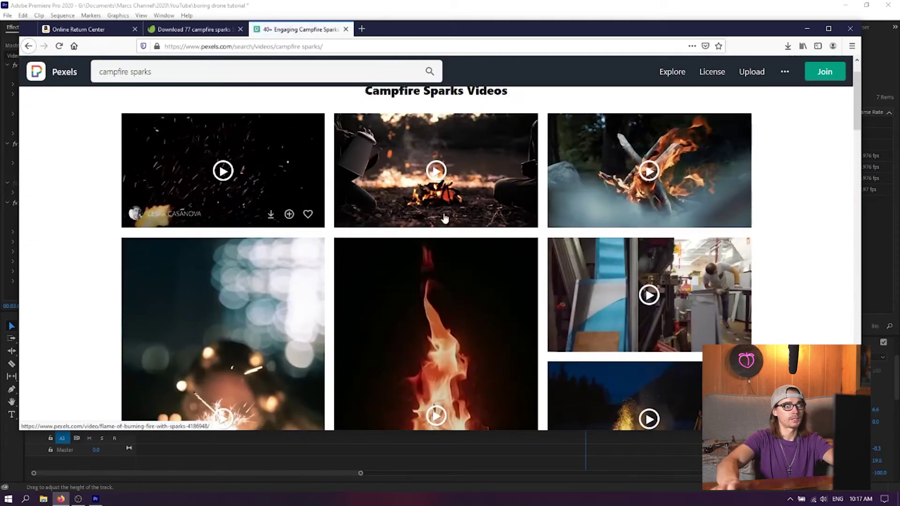
pyautogui.scroll(-10, 778, 309)
pyautogui.scroll(-2, 783, 323)
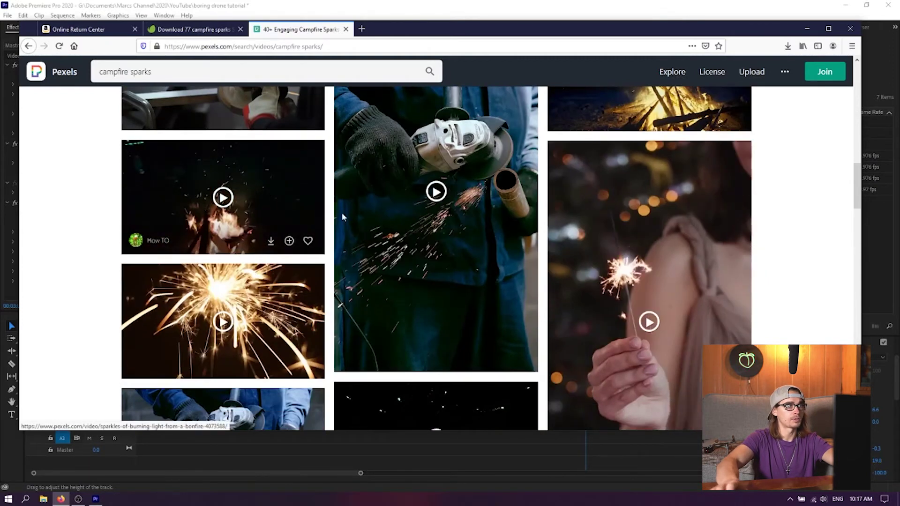
pyautogui.scroll(-9, 655, 245)
pyautogui.scroll(-15, 470, 324)
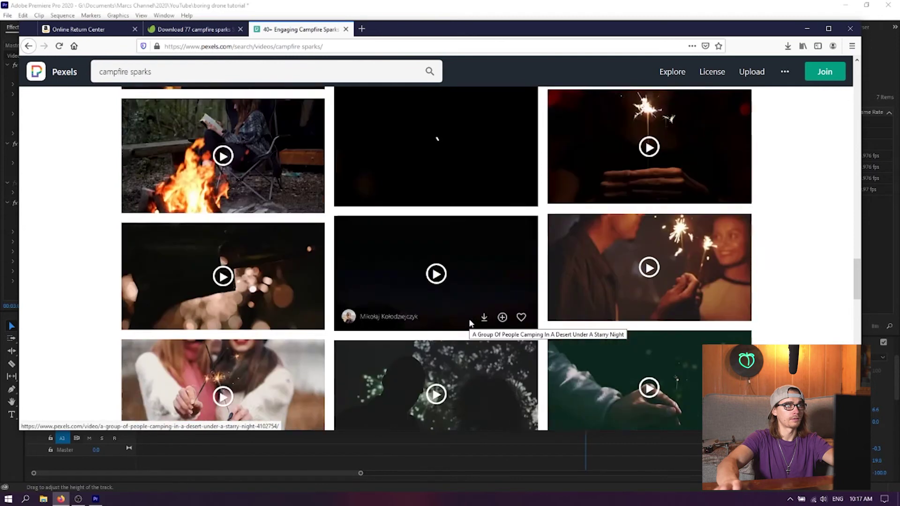
pyautogui.scroll(3, 434, 191)
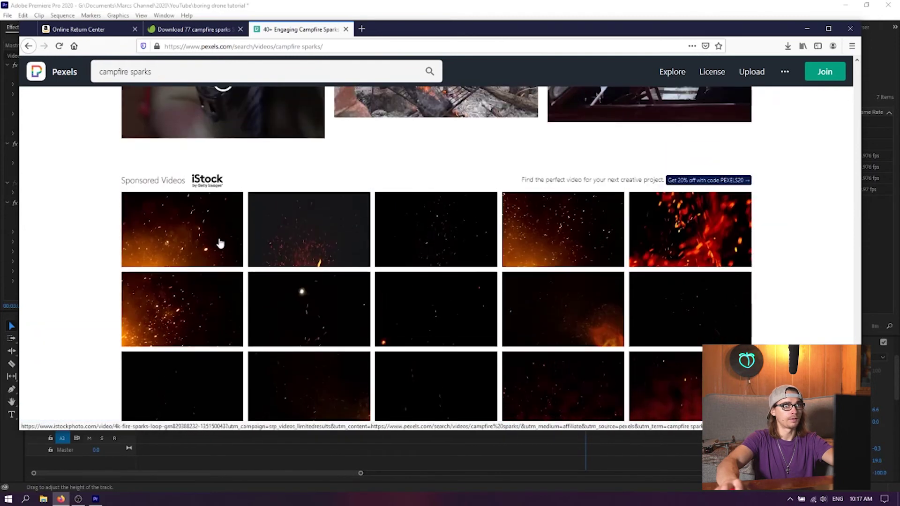
pyautogui.click(328, 252)
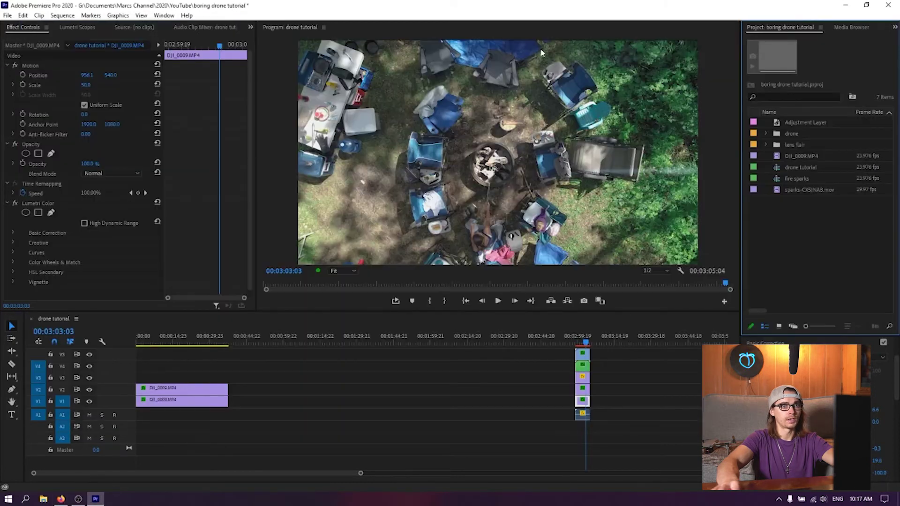
# Switch to Premiere Pro and place the sparks .mov clip on V3 above the drone clips, starting at about 00:00:04:05
pyautogui.click(811, 188)
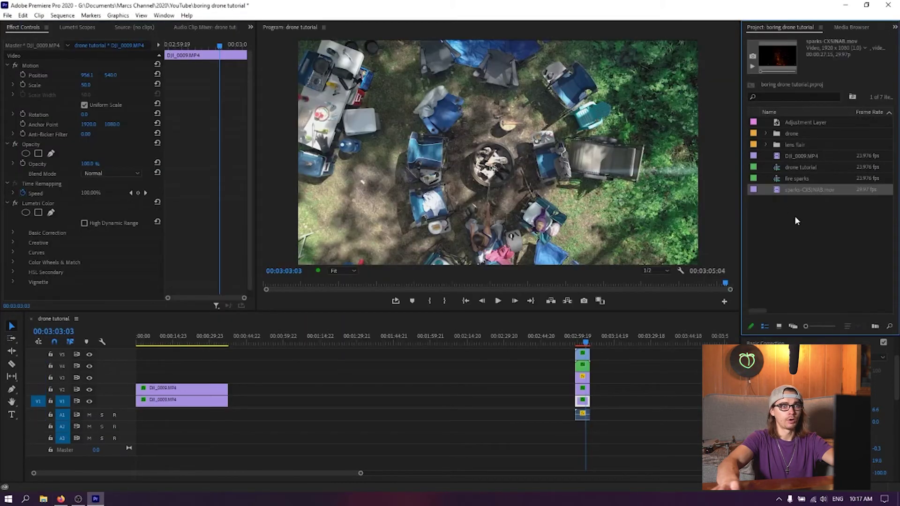
pyautogui.moveTo(793, 189); pyautogui.dragTo(192, 377)
pyautogui.moveTo(135, 382); pyautogui.dragTo(187, 379)
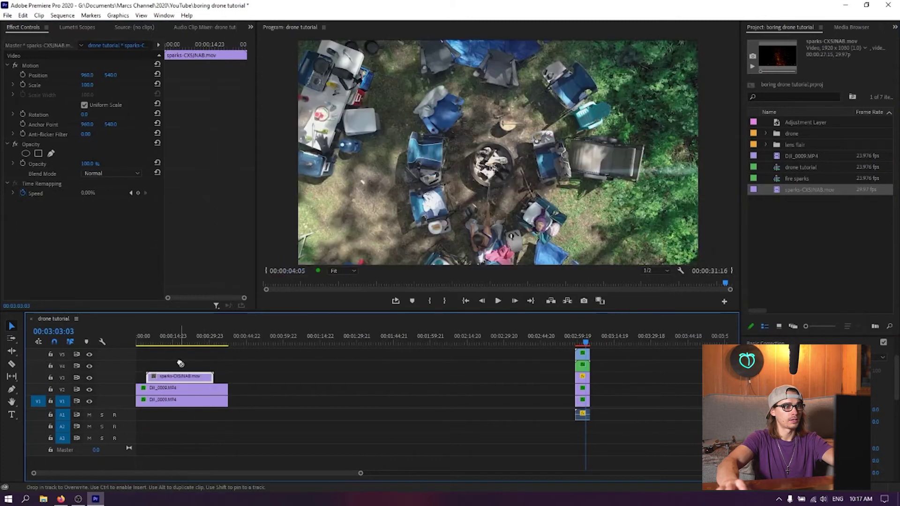
# Set the sparks clip's blend mode to Screen and play it over the drone footage to check the effect
pyautogui.click(170, 338)
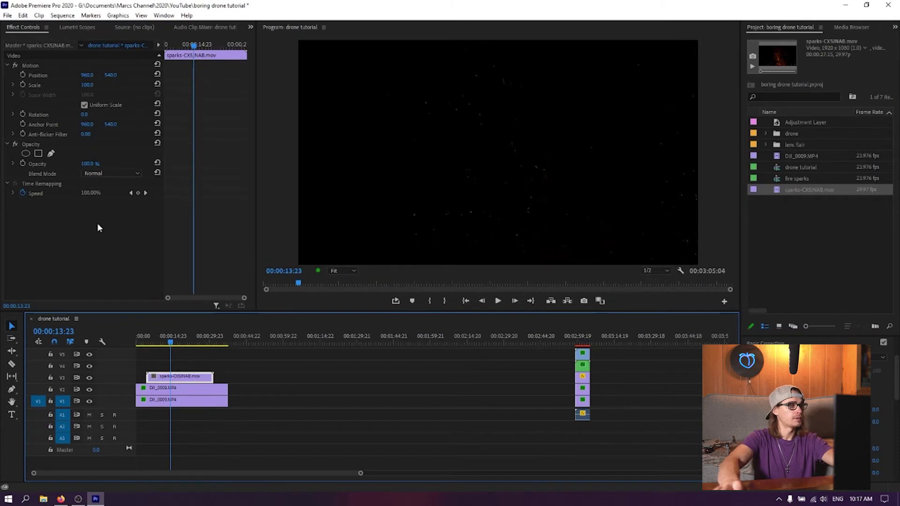
pyautogui.click(92, 174)
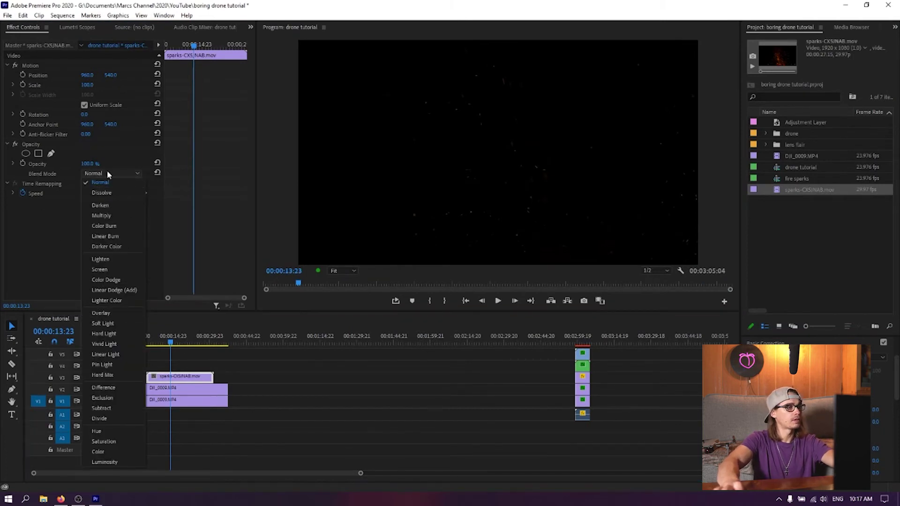
pyautogui.click(119, 270)
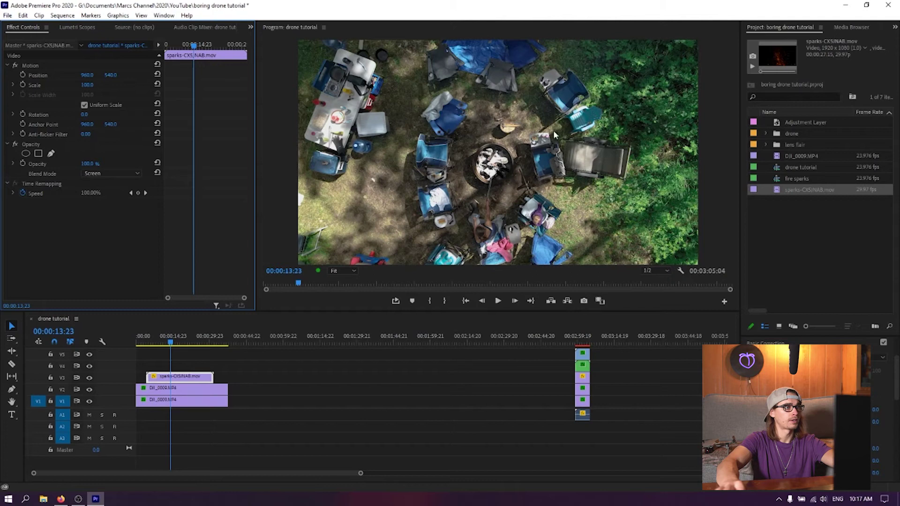
pyautogui.click(155, 341)
pyautogui.press('space')
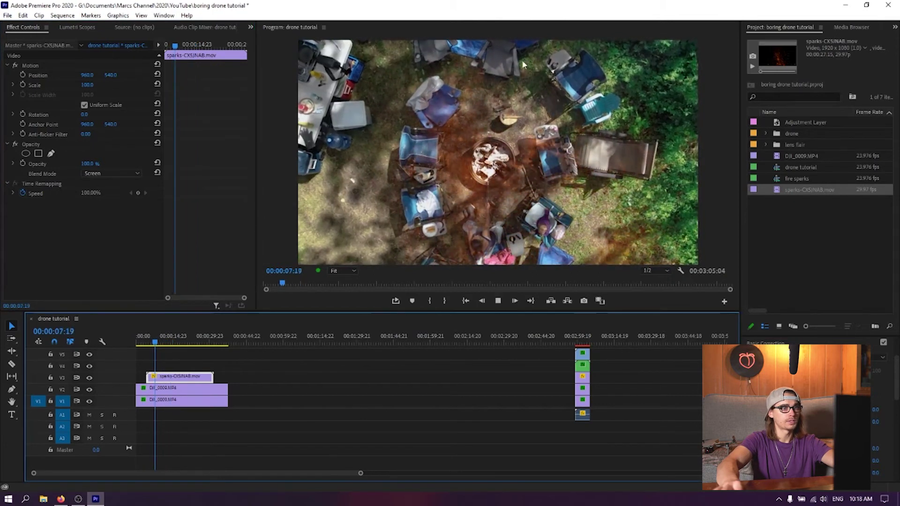
pyautogui.moveTo(167, 344); pyautogui.dragTo(179, 347)
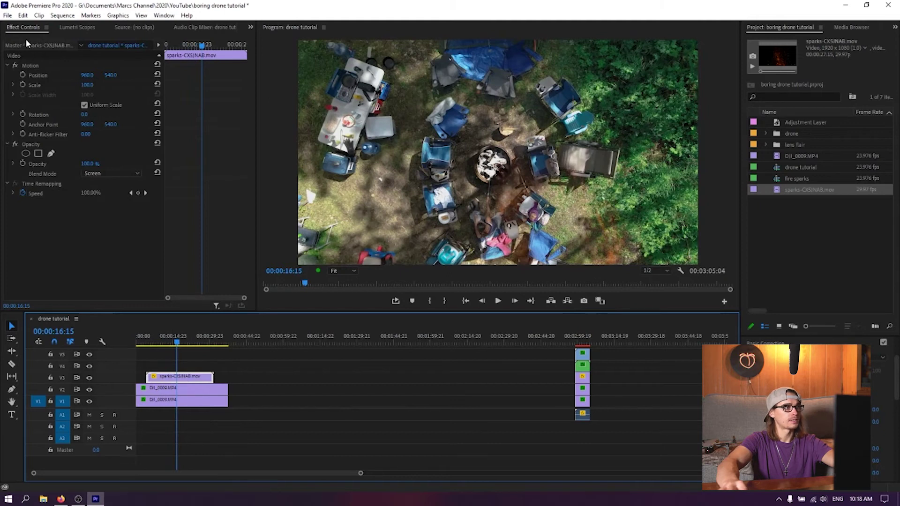
# Scale the sparks clip to 114.5 at position 1032.0, 688.5, and cut it into two short segments starting around 00:00:09:23 and 00:00:19:23
pyautogui.click(27, 65)
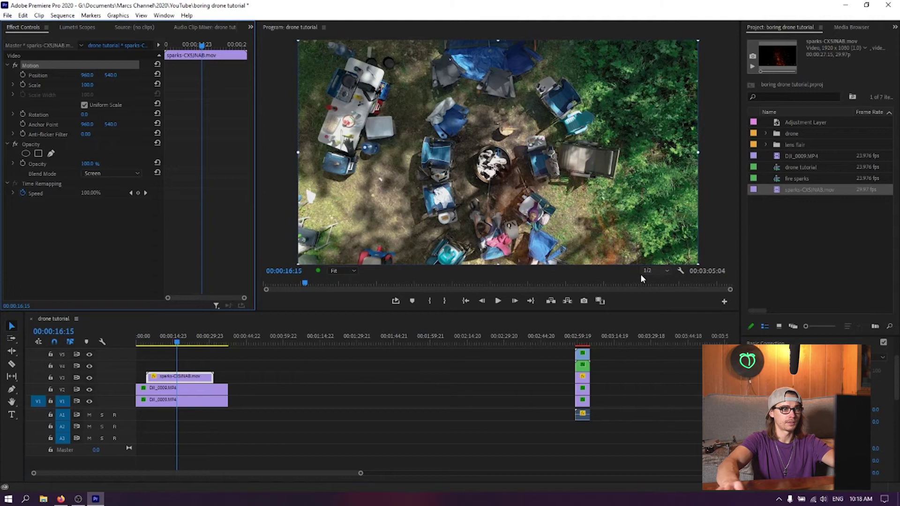
pyautogui.moveTo(682, 155); pyautogui.dragTo(655, 140)
pyautogui.moveTo(183, 346)
pyautogui.mouseDown()
pyautogui.moveTo(159, 330)
pyautogui.moveTo(175, 349)
pyautogui.moveTo(192, 342)
pyautogui.mouseUp()
pyautogui.hotkey('ctrl', 'k')
pyautogui.press('c')
pyautogui.press('v')
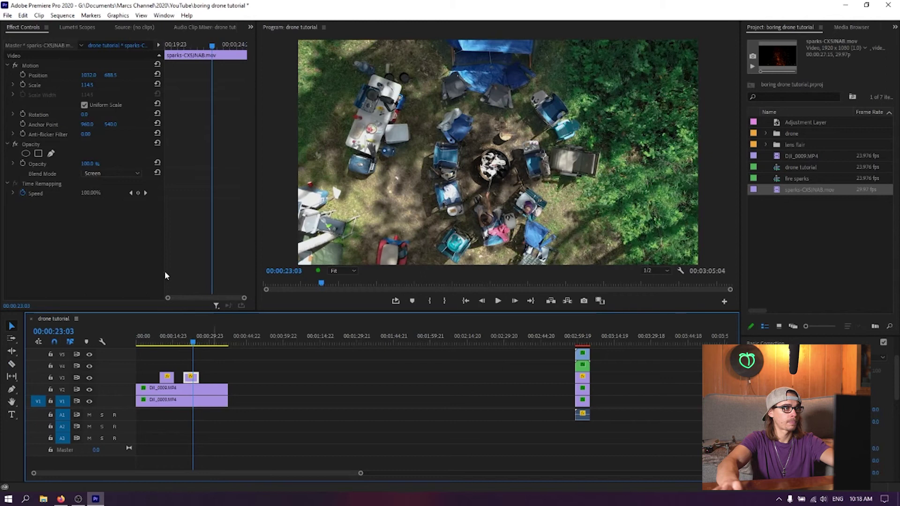
# Add an elliptical opacity mask to the second sparks segment, enlarge it around the fire pit and chairs, and feather it by 245.2
pyautogui.click(26, 154)
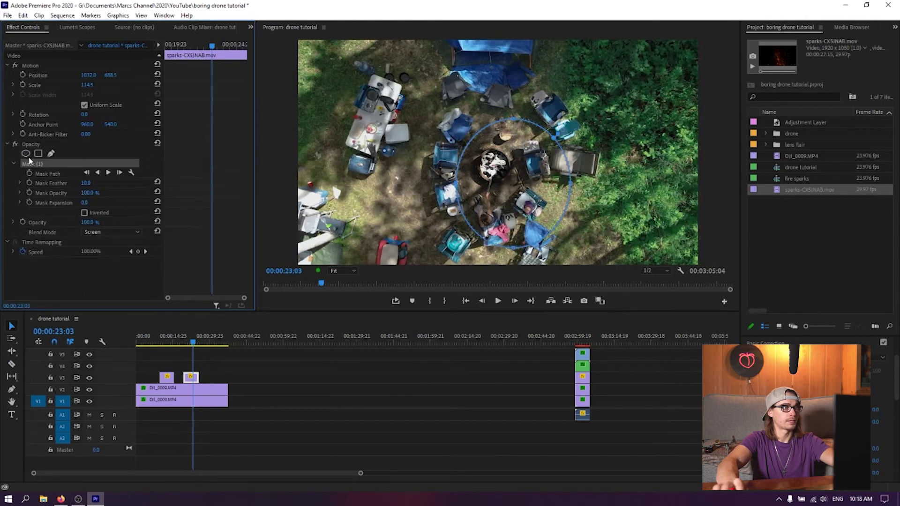
pyautogui.click(31, 144)
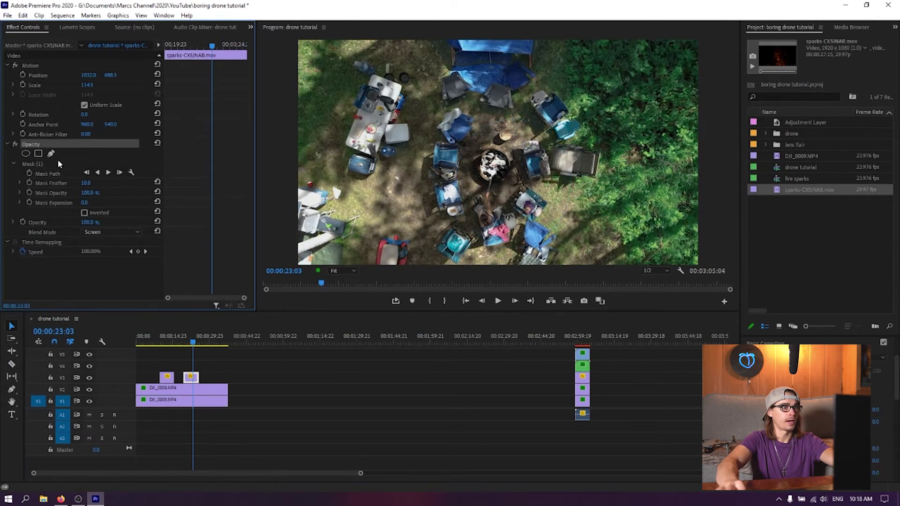
pyautogui.click(47, 164)
pyautogui.moveTo(489, 117); pyautogui.dragTo(485, 115)
pyautogui.moveTo(542, 175); pyautogui.dragTo(586, 149)
pyautogui.moveTo(485, 114); pyautogui.dragTo(510, 68)
pyautogui.moveTo(428, 152); pyautogui.dragTo(396, 149)
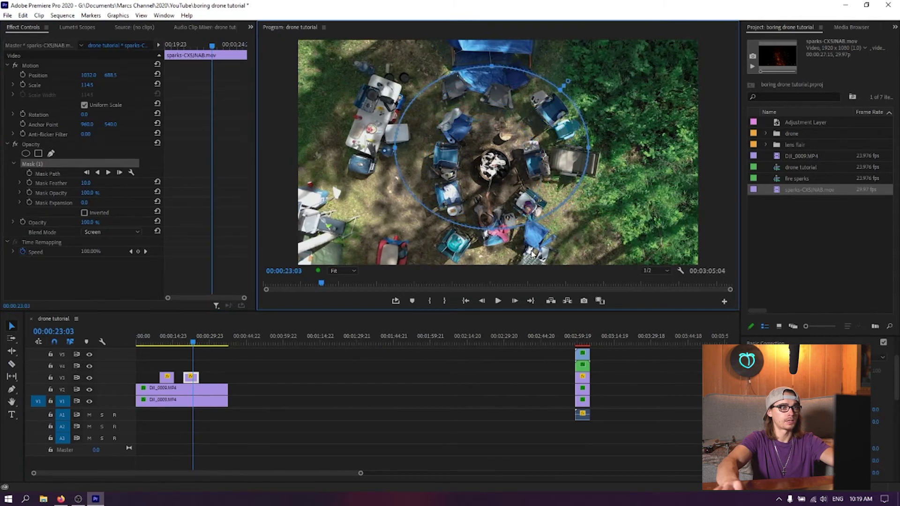
pyautogui.moveTo(489, 230); pyautogui.dragTo(489, 246)
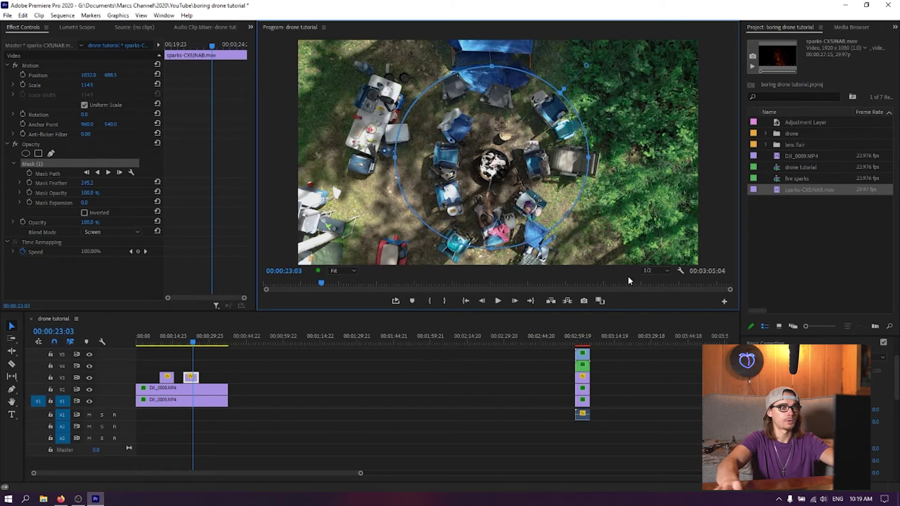
pyautogui.moveTo(519, 191); pyautogui.dragTo(481, 181)
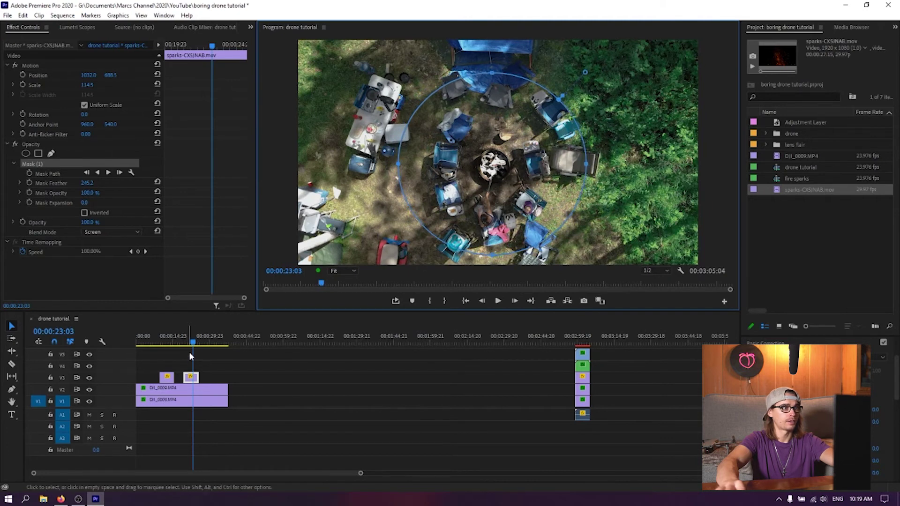
# Copy Mask (1) from the second sparks segment and paste it onto the first sparks segment
pyautogui.click(40, 166)
pyautogui.press('Delete')
pyautogui.rightClick(41, 158)
pyautogui.click(78, 215)
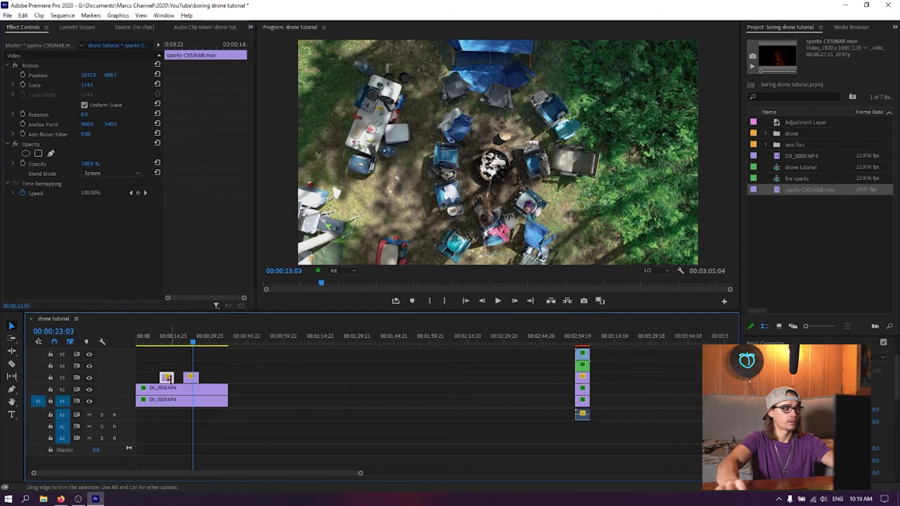
pyautogui.rightClick(169, 378)
pyautogui.rightClick(165, 377)
pyautogui.click(163, 377)
pyautogui.click(165, 342)
pyautogui.rightClick(164, 378)
pyautogui.rightClick(164, 378)
pyautogui.hotkey('ctrl', 'v')
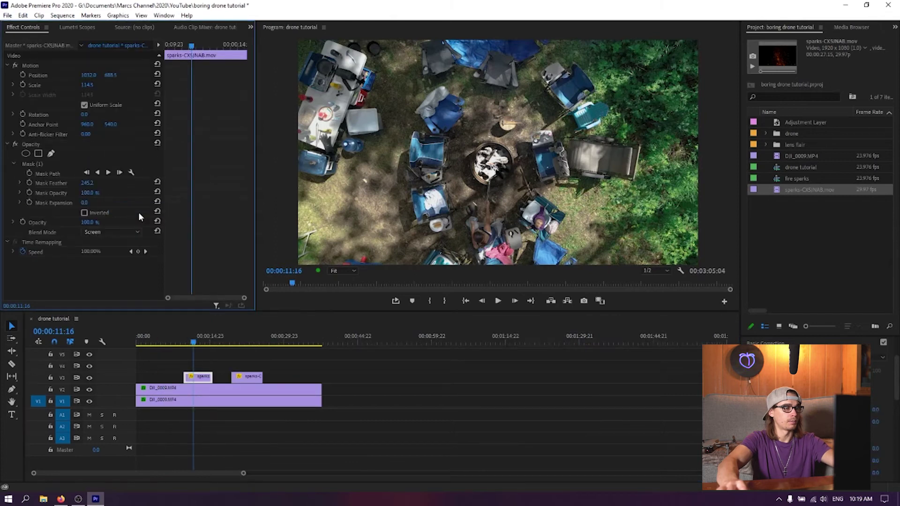
# Select Mask (1) on the first sparks segment and play it to examine the masked sparks around the fire pit
pyautogui.moveTo(197, 343); pyautogui.dragTo(193, 343)
pyautogui.click(36, 167)
pyautogui.press('space')
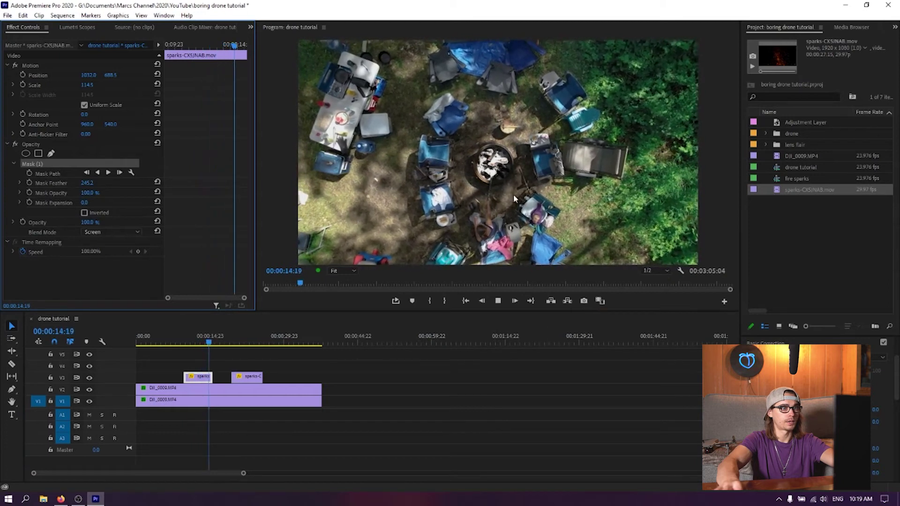
# Place the two sparks segments back to back at the start of V3 and repeat them along most of the drone clip's length
pyautogui.click(220, 399)
pyautogui.click(230, 344)
pyautogui.moveTo(231, 344); pyautogui.dragTo(231, 344)
pyautogui.press('space')
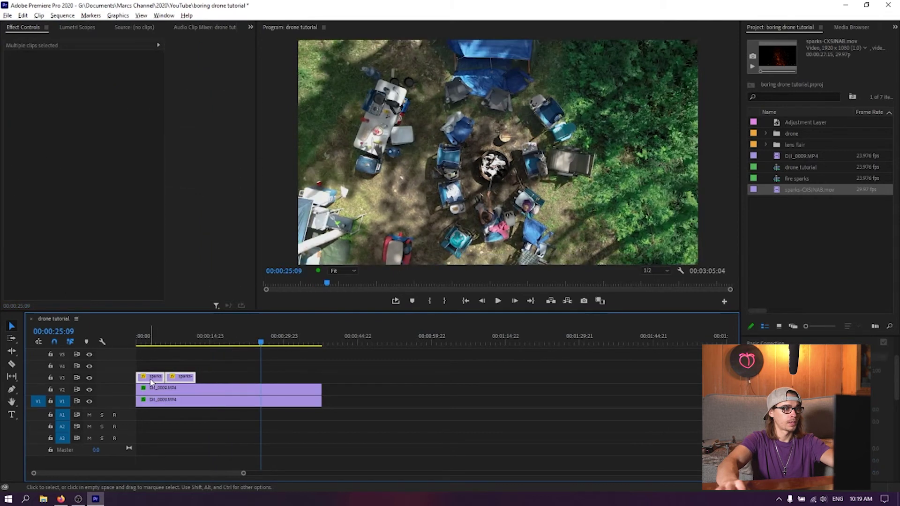
pyautogui.moveTo(151, 382); pyautogui.dragTo(296, 380)
pyautogui.hotkey('ctrl', 'z')
# Nest all the sparks segments on V3 into one sequence named Nested Sequence 01
pyautogui.click(150, 398)
pyautogui.rightClick(150, 378)
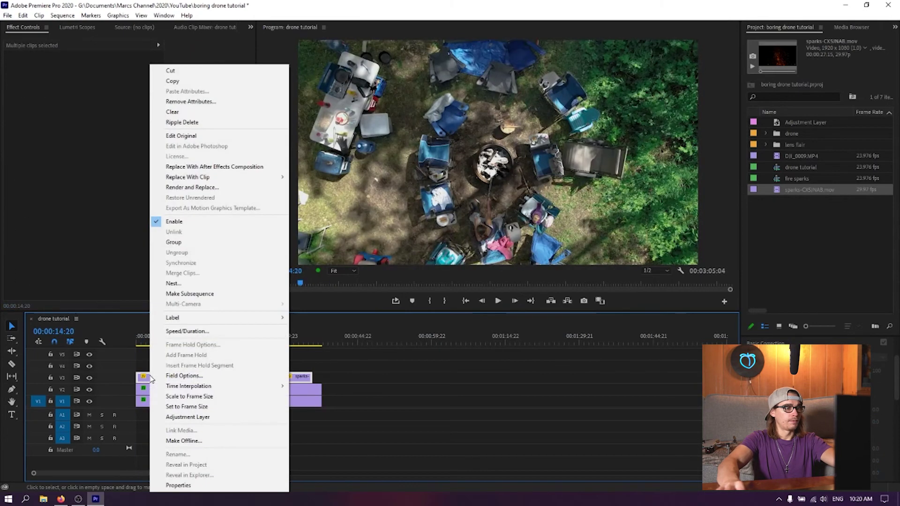
pyautogui.click(237, 283)
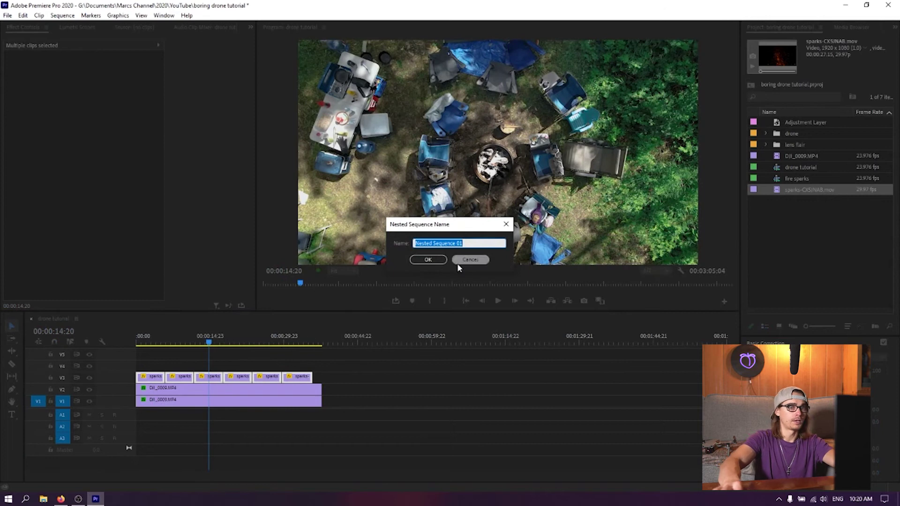
pyautogui.click(428, 259)
pyautogui.rightClick(178, 376)
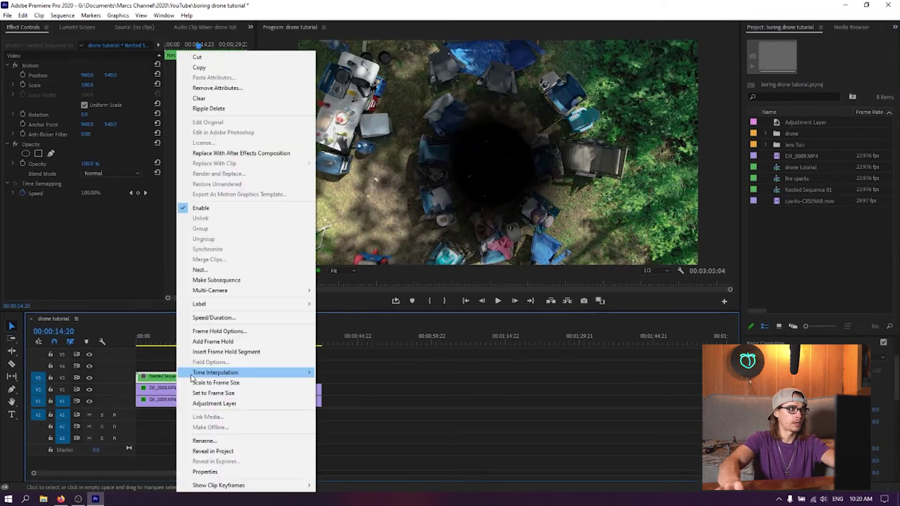
pyautogui.click(233, 272)
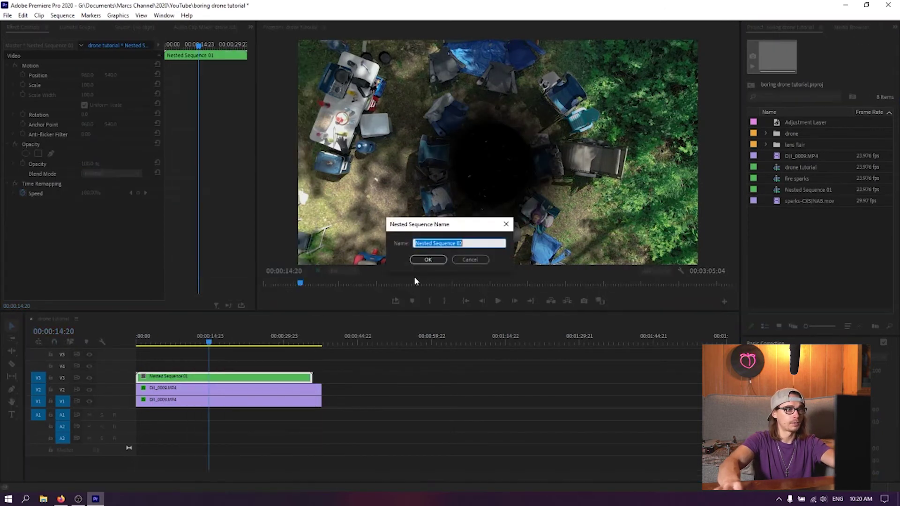
pyautogui.click(471, 261)
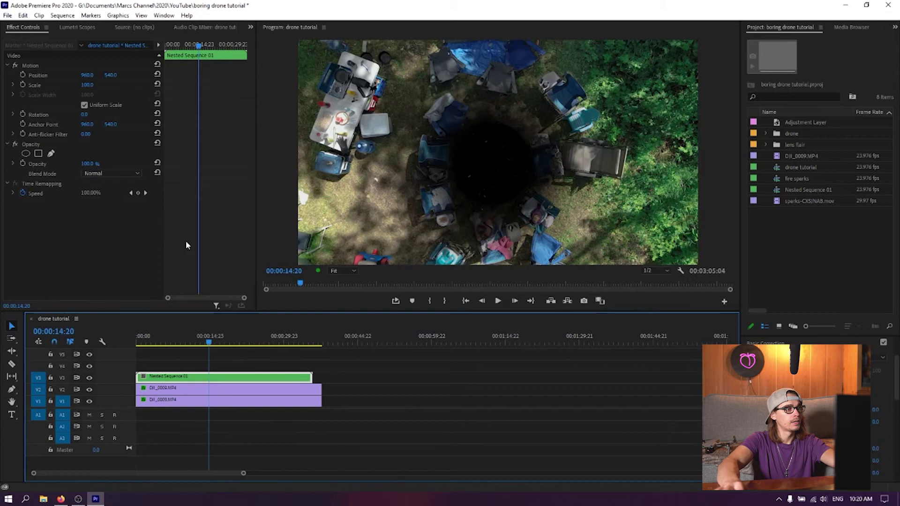
# Set the blend mode of Nested Sequence 01 to Screen and check the sparks at an earlier point in the shot
pyautogui.click(102, 173)
pyautogui.click(99, 270)
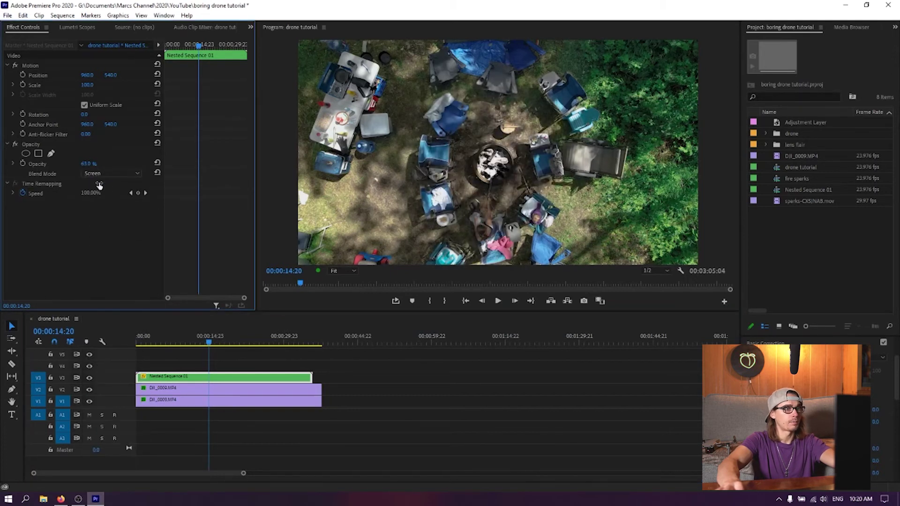
pyautogui.click(323, 375)
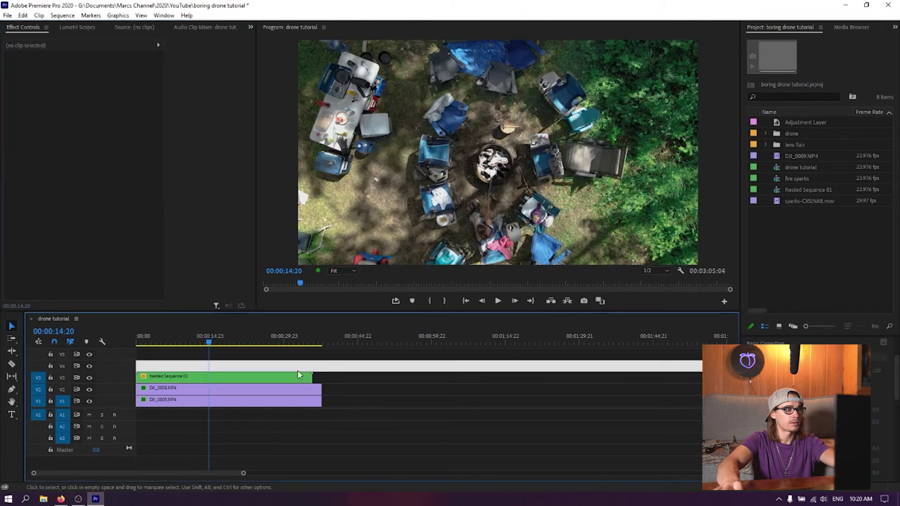
pyautogui.click(284, 375)
pyautogui.moveTo(185, 345); pyautogui.dragTo(156, 346)
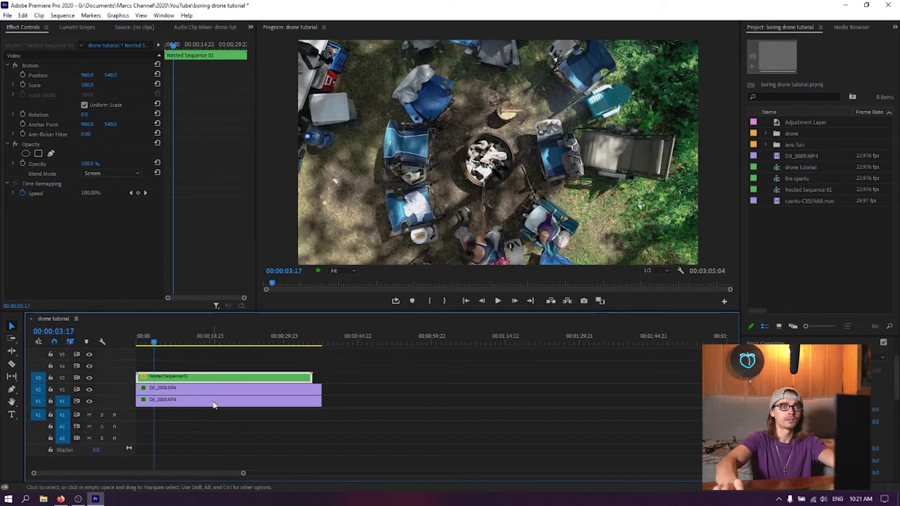
# Duplicate Nested Sequence 01 onto V4 and enlarge the copy to a scale of about 150.6
pyautogui.moveTo(228, 377); pyautogui.dragTo(226, 367)
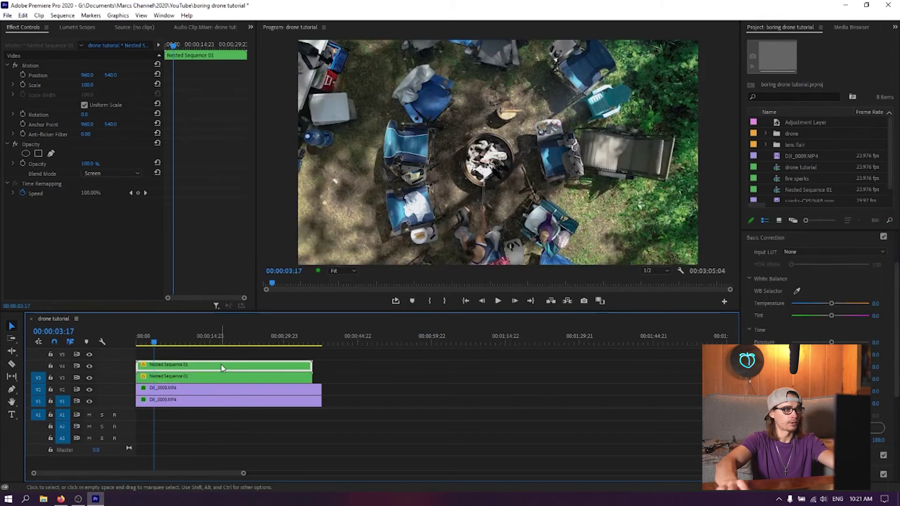
pyautogui.click(164, 342)
pyautogui.click(170, 361)
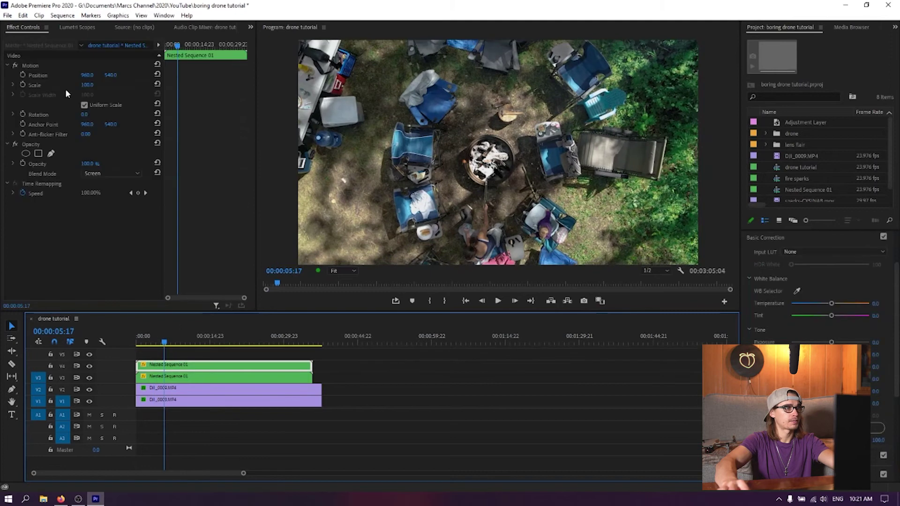
pyautogui.click(29, 66)
pyautogui.moveTo(297, 154); pyautogui.dragTo(292, 153)
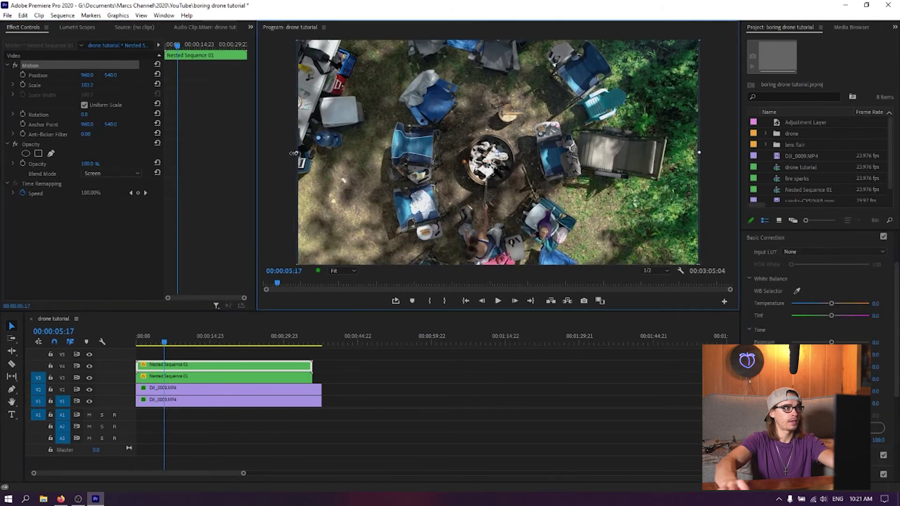
pyautogui.click(39, 65)
pyautogui.moveTo(290, 149); pyautogui.dragTo(244, 158)
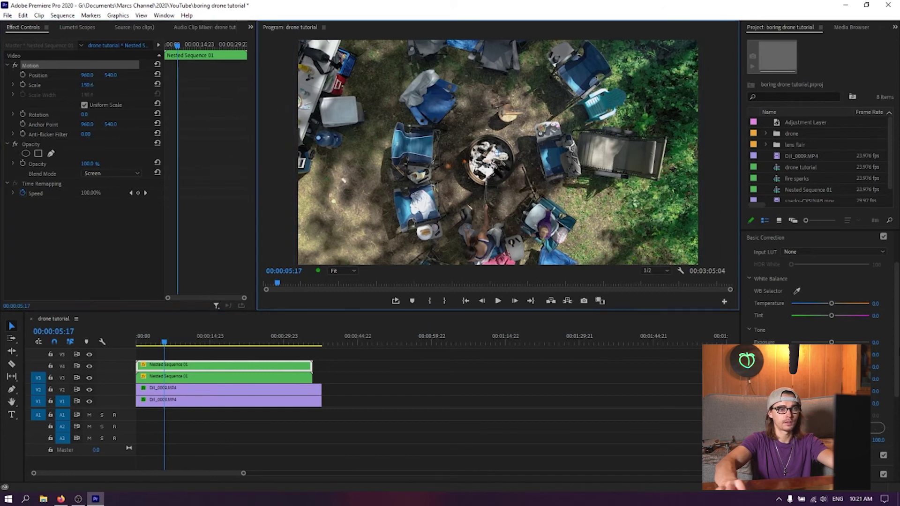
# Search the effects for "gaus" and apply Gaussian Blur to the enlarged nested sequence on V4
pyautogui.click(762, 239)
pyautogui.scroll(2, 760, 248)
pyautogui.click(757, 238)
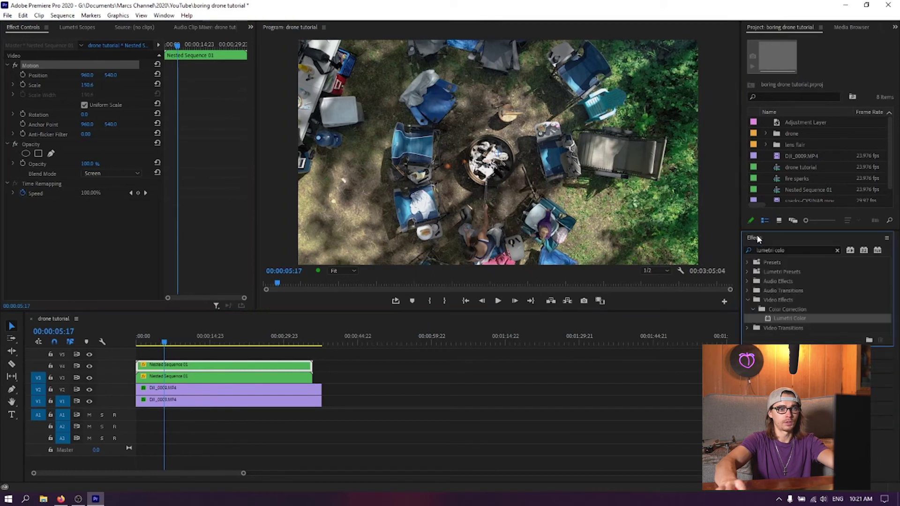
pyautogui.click(784, 249)
pyautogui.write('gaus')
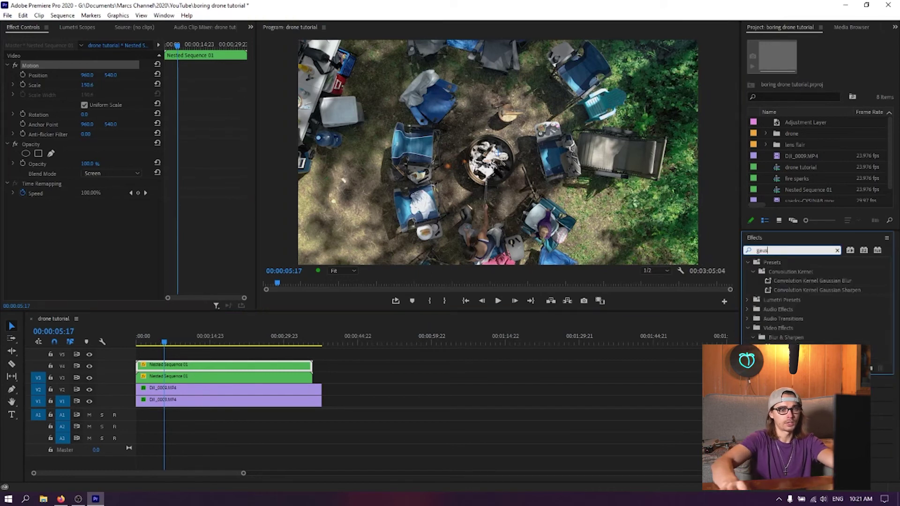
pyautogui.click(794, 347)
pyautogui.moveTo(794, 347); pyautogui.dragTo(119, 217)
# Set the Gaussian Blur's blurriness to 5 and scrub through the shot to check the blurred sparks
pyautogui.click(102, 243)
pyautogui.click(86, 222)
pyautogui.write('5')
pyautogui.press('Return')
pyautogui.moveTo(164, 342); pyautogui.dragTo(278, 359)
pyautogui.press('Home')
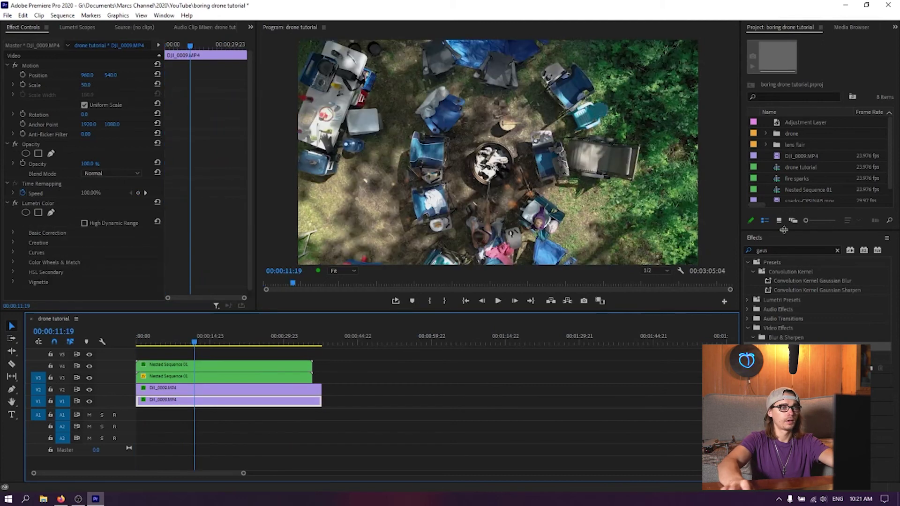
# Create a new 1920 x 1080 adjustment layer in the project
pyautogui.moveTo(783, 230); pyautogui.dragTo(797, 331)
pyautogui.click(804, 201)
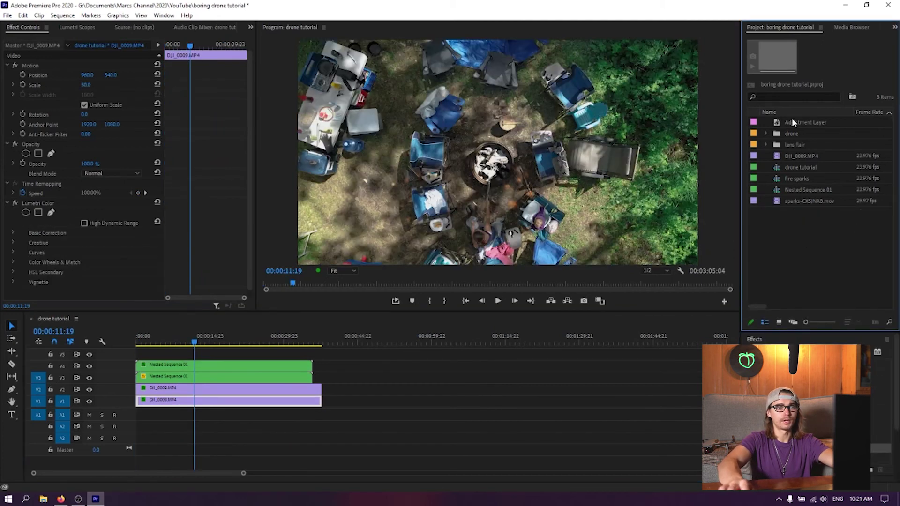
pyautogui.rightClick(815, 273)
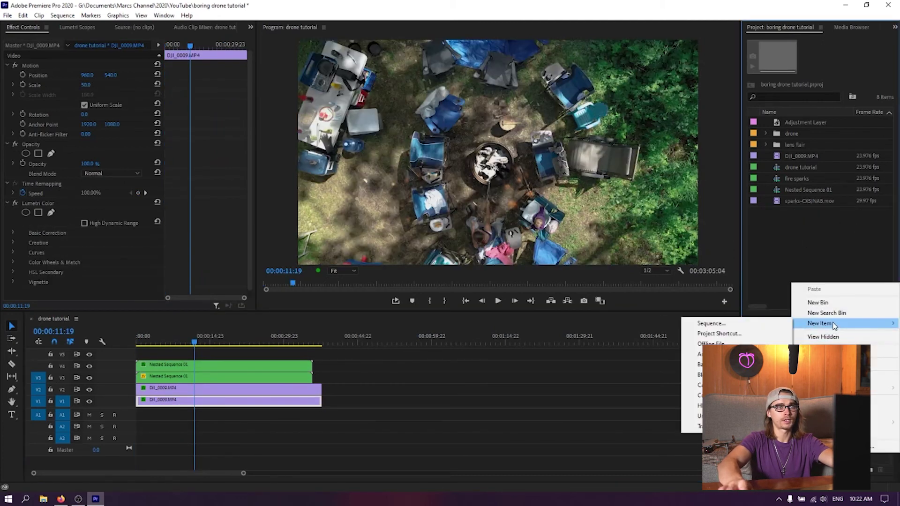
pyautogui.moveTo(854, 327)
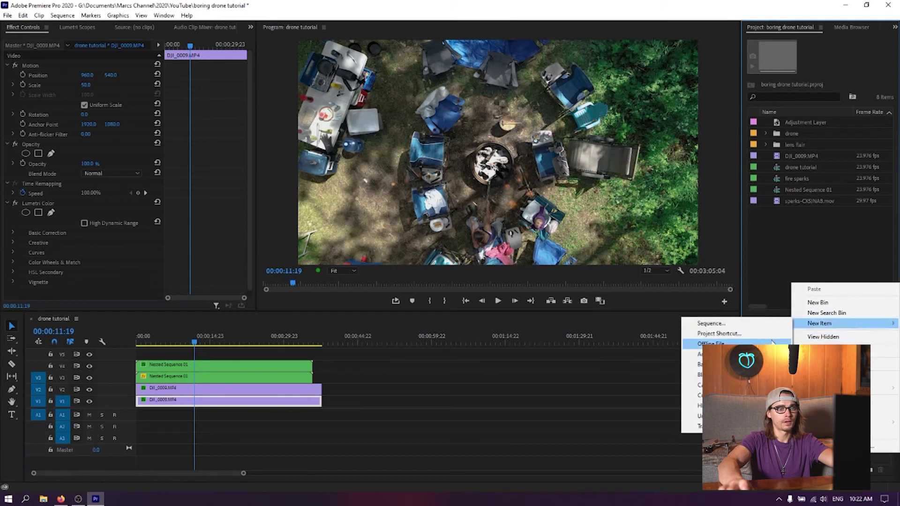
pyautogui.click(721, 354)
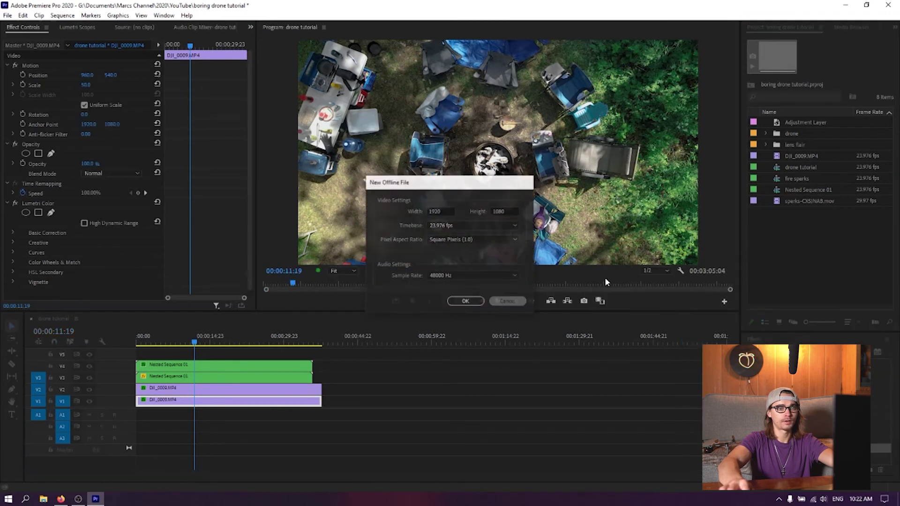
pyautogui.click(465, 283)
# Place the new adjustment layer on V5, spanning the full length of the nested sparks sequences
pyautogui.moveTo(796, 133); pyautogui.dragTo(312, 352)
pyautogui.click(260, 341)
pyautogui.click(253, 352)
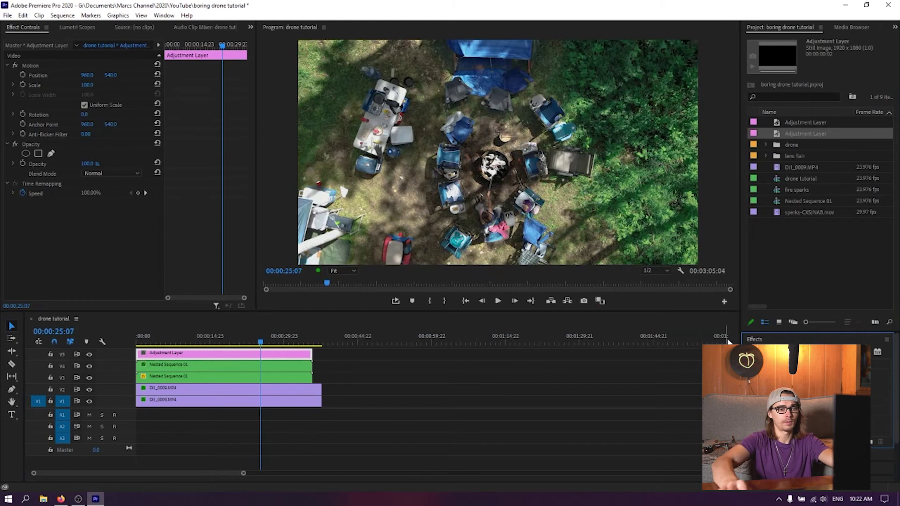
# Apply the Crop effect to the adjustment layer with Top and Bottom at 7%, and play the shot from the start
pyautogui.moveTo(877, 420); pyautogui.dragTo(220, 355)
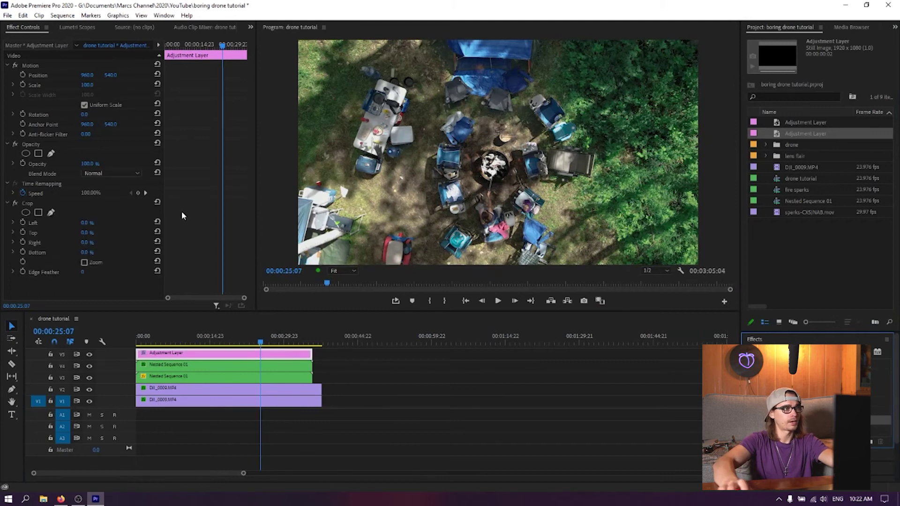
pyautogui.click(87, 232)
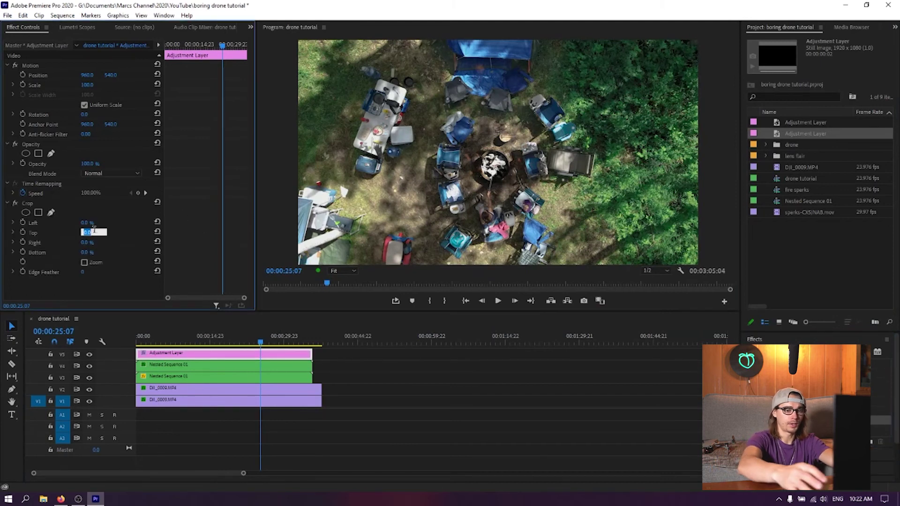
pyautogui.write('7')
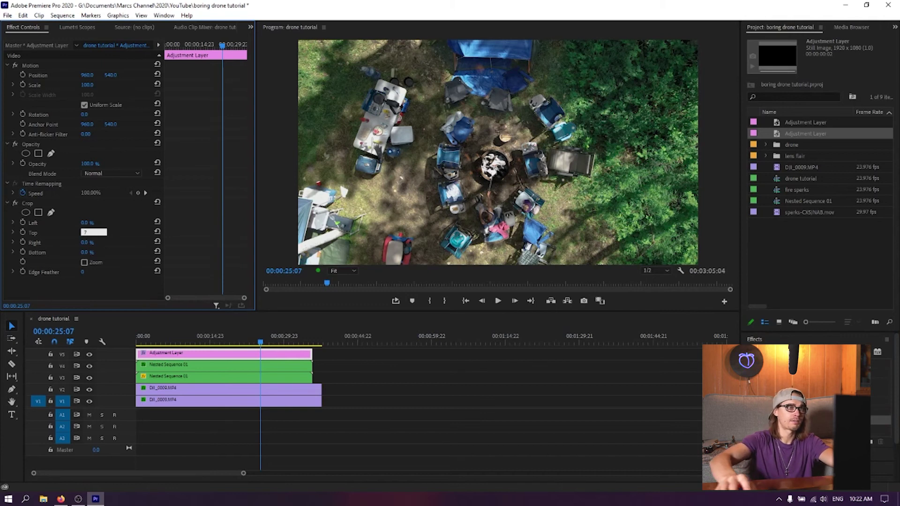
pyautogui.press('Return')
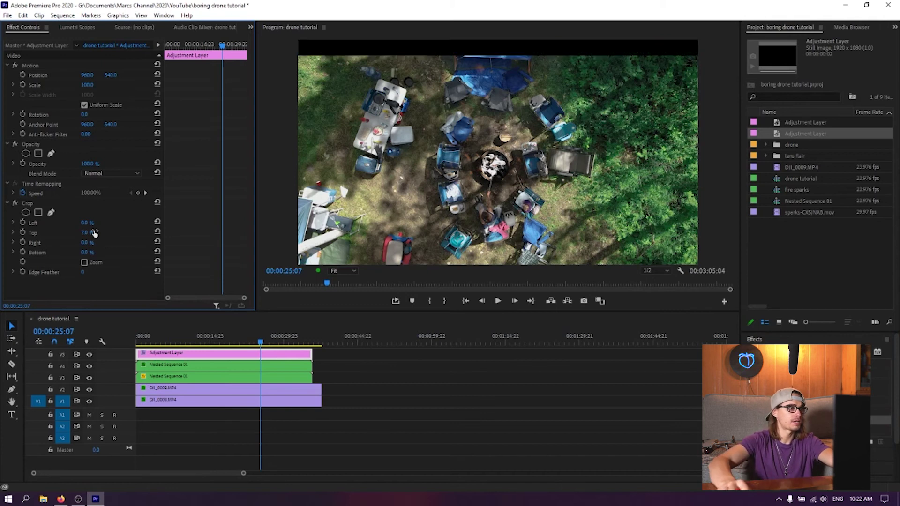
pyautogui.click(86, 253)
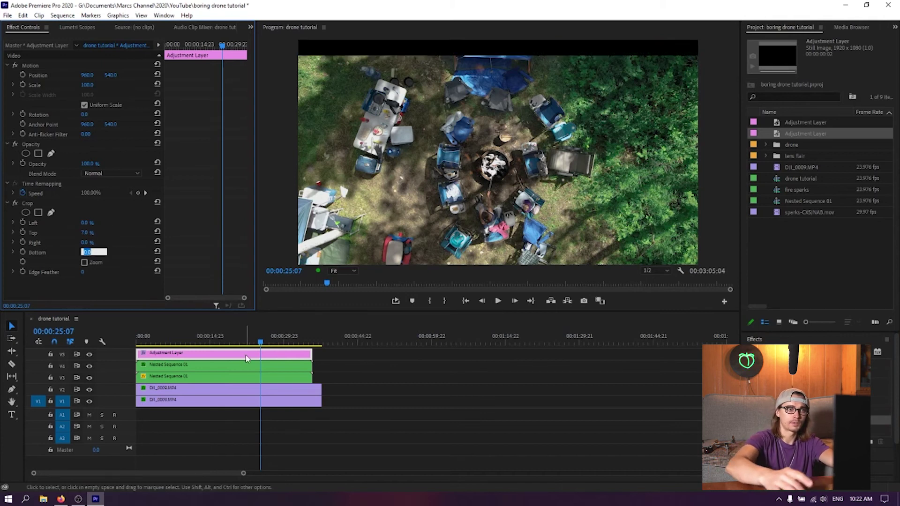
pyautogui.write('7')
pyautogui.press('Return')
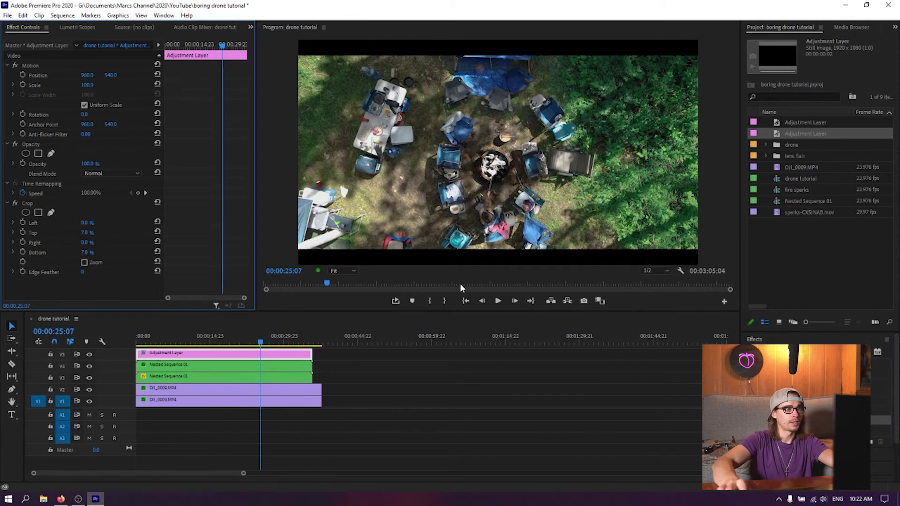
pyautogui.click(111, 345)
pyautogui.press('Home')
pyautogui.press('space')
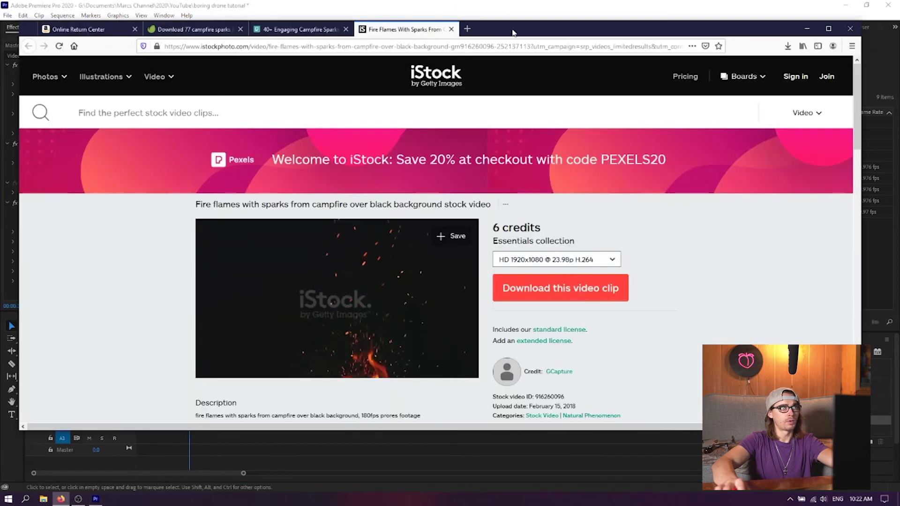
# Switch to Firefox and open zapsplat.com in a new tab
pyautogui.moveTo(509, 25); pyautogui.dragTo(533, 31)
pyautogui.hotkey('ctrl', 't')
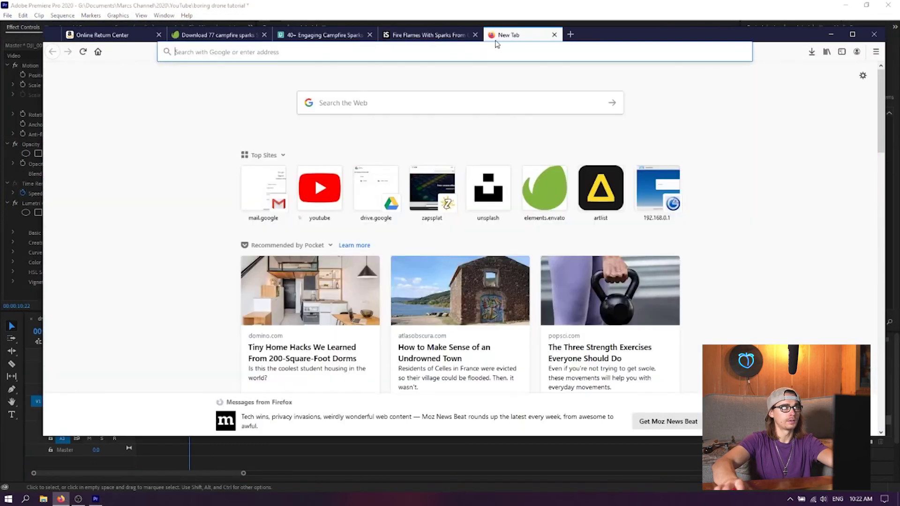
pyautogui.write('zapsplat.com/')
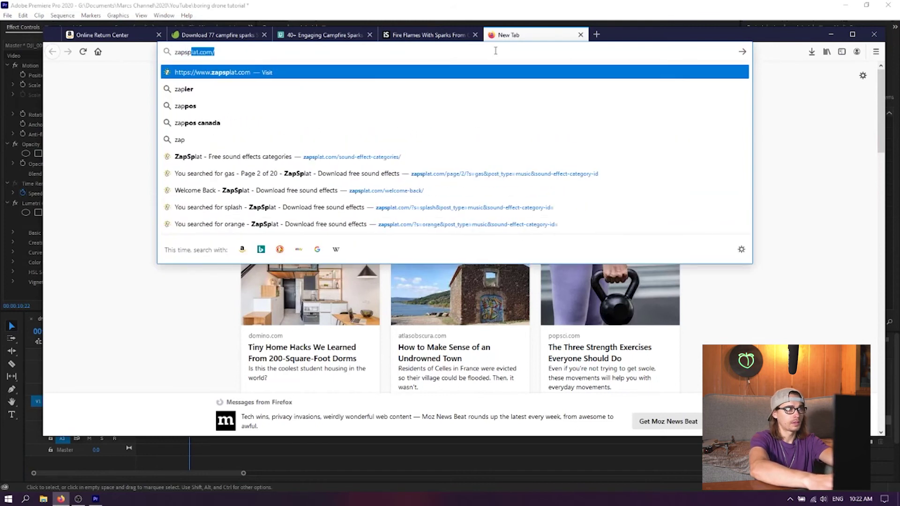
pyautogui.press('Return')
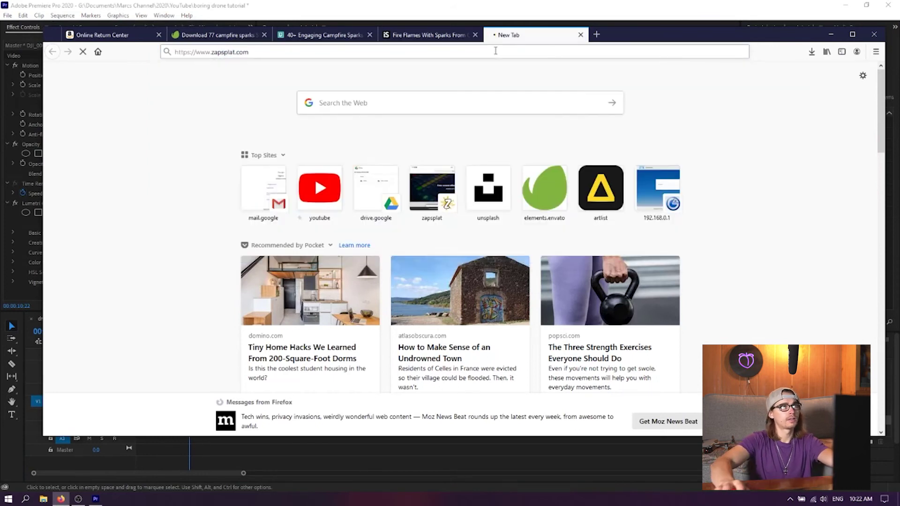
pyautogui.moveTo(626, 37); pyautogui.dragTo(617, 42)
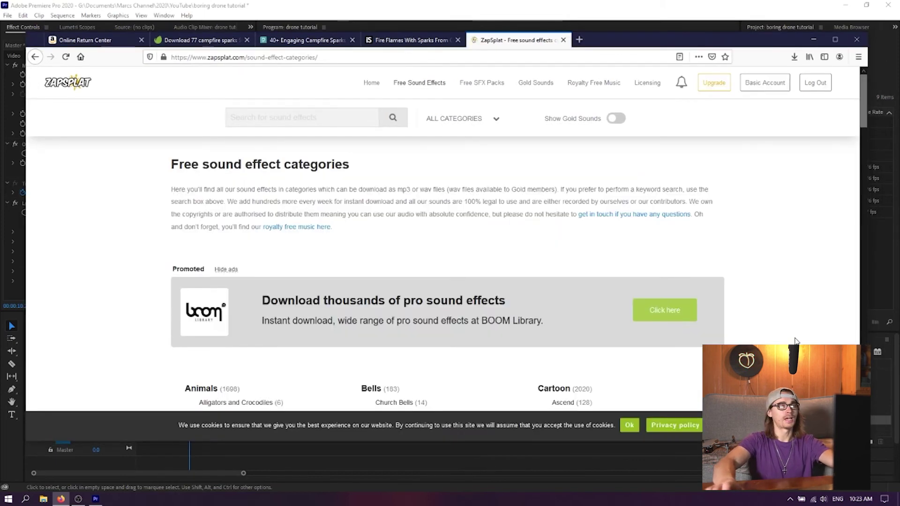
# Browse ZapSplat's free sound effect categories for sounds that suit the campfire shot
pyautogui.scroll(-5, 795, 340)
pyautogui.scroll(2, 795, 341)
pyautogui.scroll(-10, 795, 341)
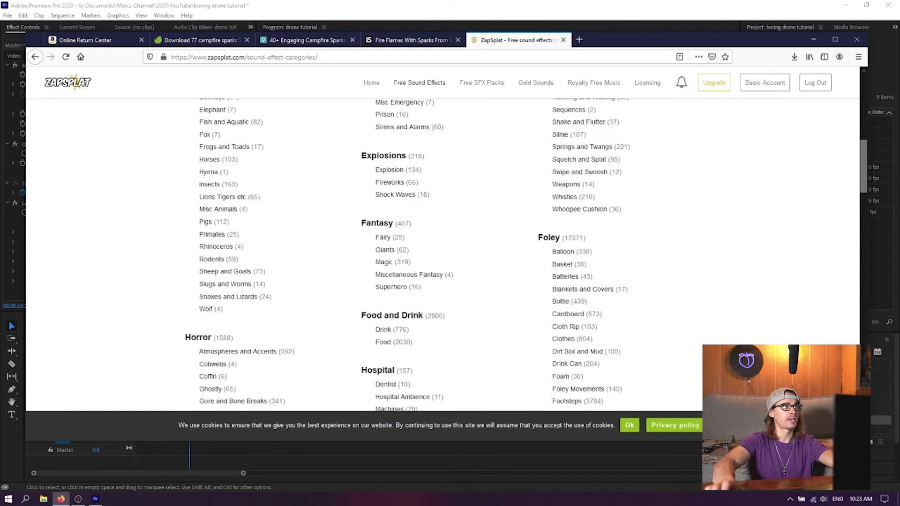
pyautogui.scroll(-15, 750, 341)
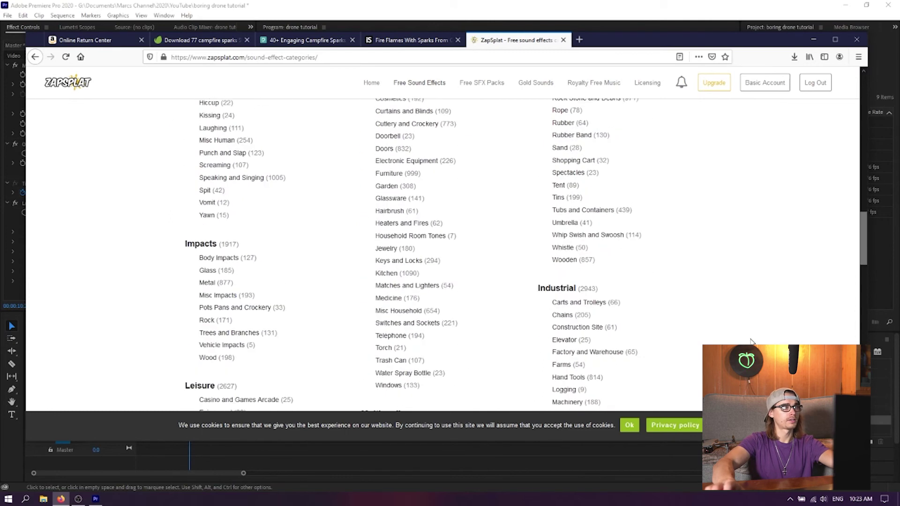
pyautogui.scroll(-3, 756, 325)
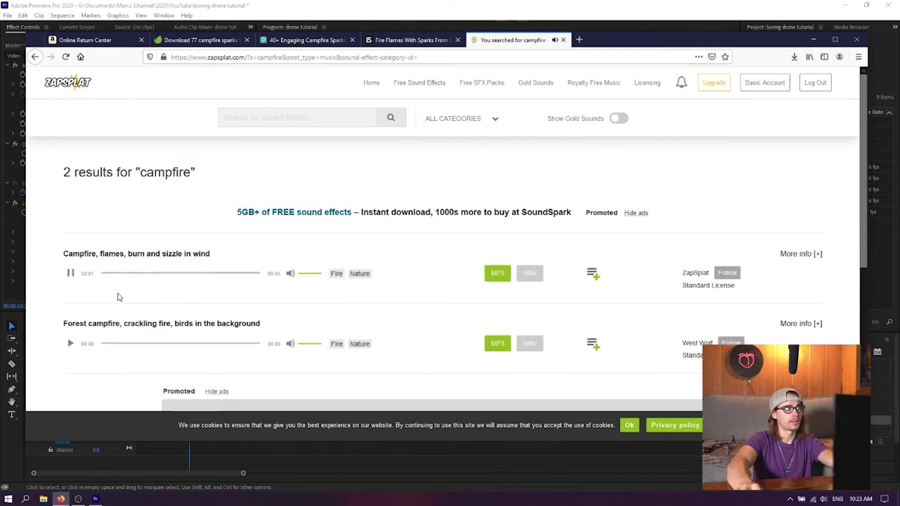
# Request the MP3 download of "Campfire, flames, burn and sizzle in wind" and briefly check the project items in Premiere Pro
pyautogui.click(78, 277)
pyautogui.click(496, 275)
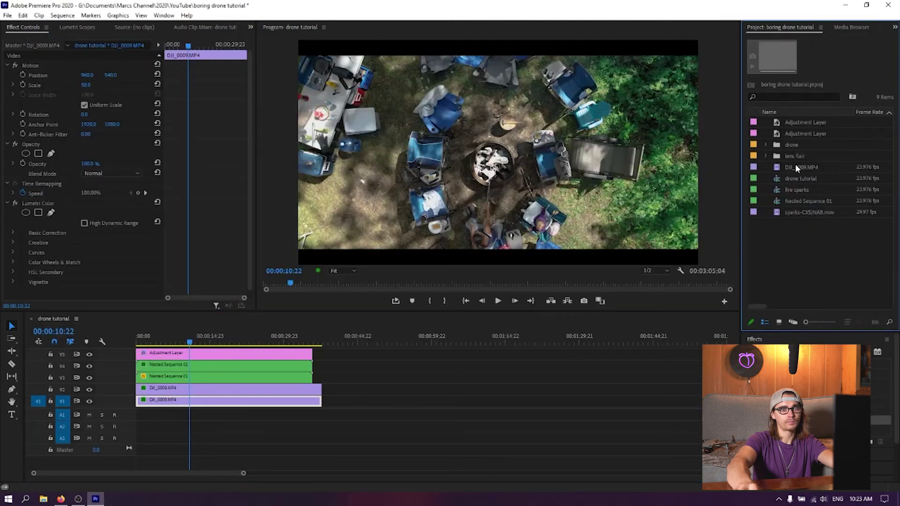
pyautogui.click(807, 210)
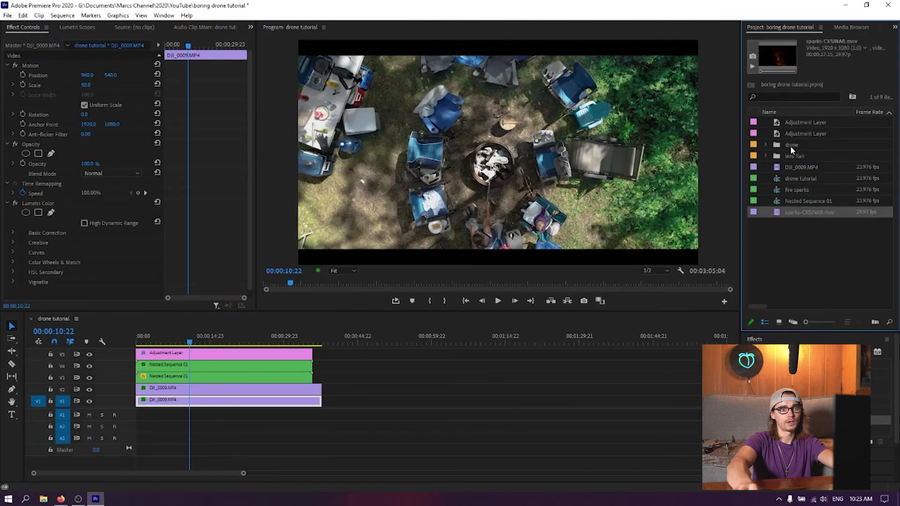
pyautogui.click(788, 167)
pyautogui.hotkey('alt', 'Tab')
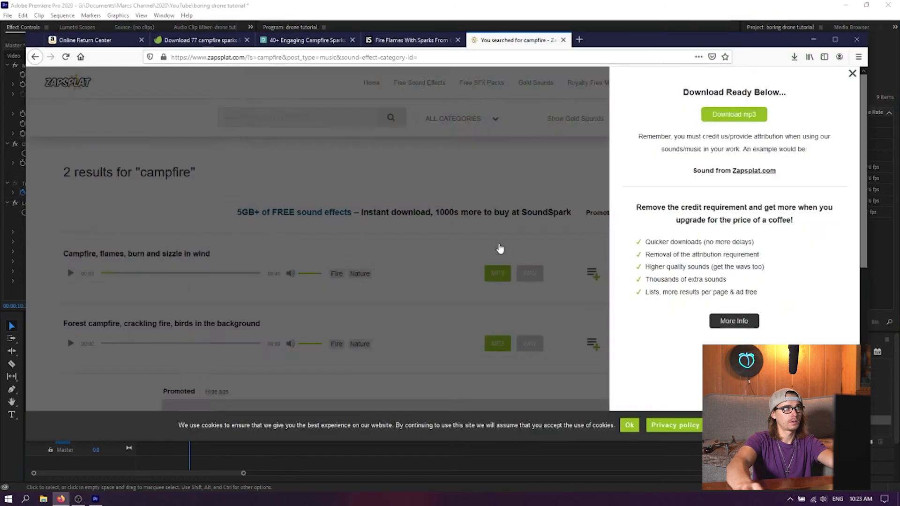
# Search ZapSplat for "nature" and preview the first two countryside ambience results
pyautogui.write('natuirre')
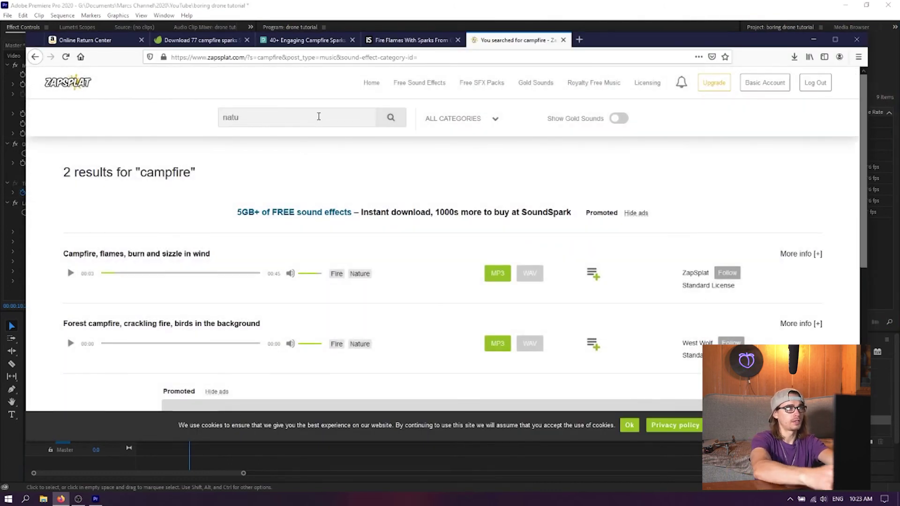
pyautogui.press('Return')
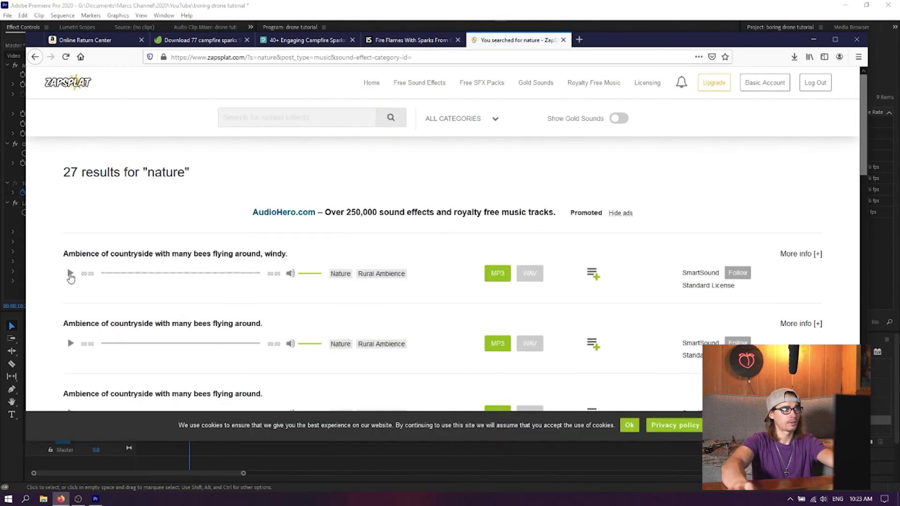
pyautogui.click(70, 274)
pyautogui.click(70, 343)
# Request the MP3 download of the second result, "Ambience of countryside with many bees flying around."
pyautogui.scroll(-2, 74, 343)
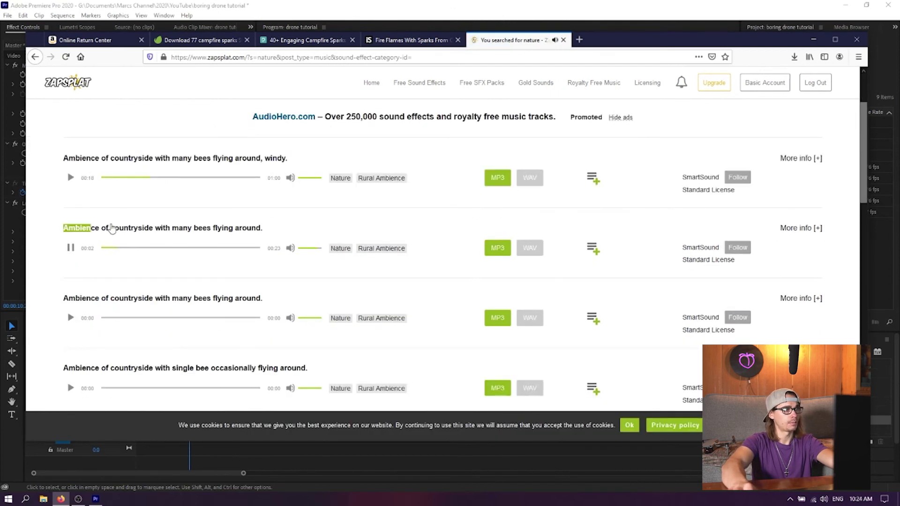
pyautogui.moveTo(112, 228); pyautogui.dragTo(283, 233)
pyautogui.click(298, 231)
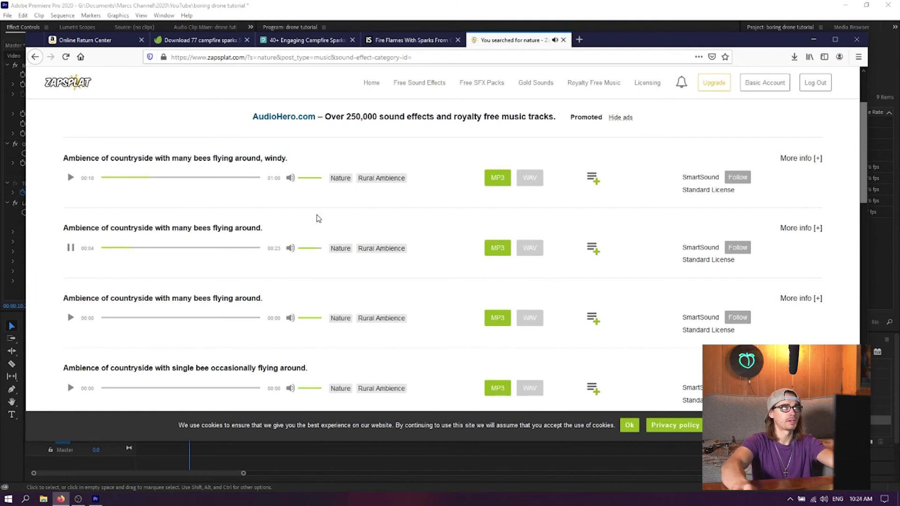
pyautogui.click(497, 248)
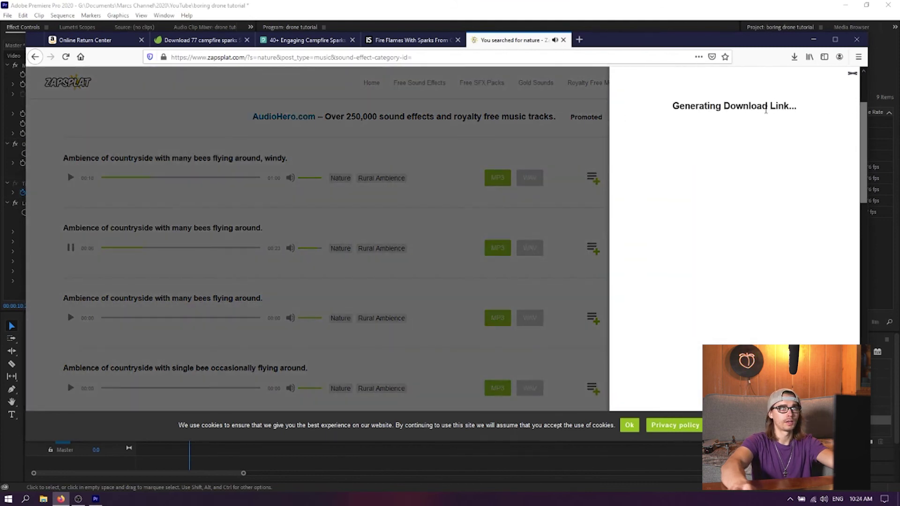
# Switch to Premiere Pro and import the first campfire audio file and Nature_Ambience_Mill_Building_Exterior_Birds_OCM-0002-331 from the sDesign folder
pyautogui.click(715, 5)
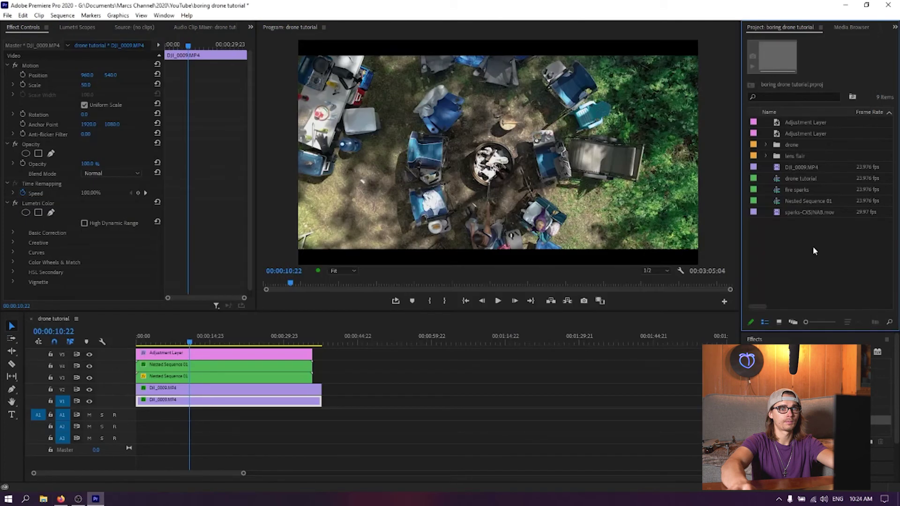
pyautogui.doubleClick(813, 246)
pyautogui.click(121, 115)
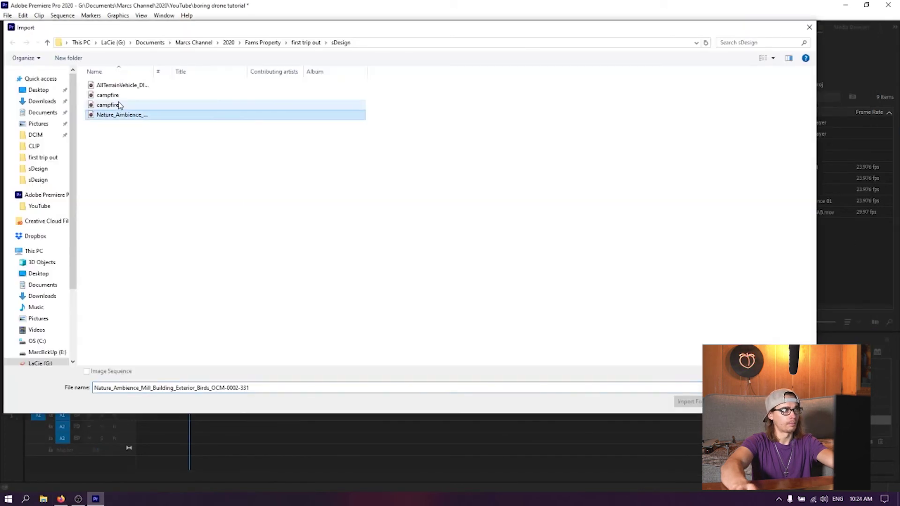
pyautogui.keyDown('ctrl'); pyautogui.click(110, 95); pyautogui.keyUp('ctrl')
pyautogui.press('Return')
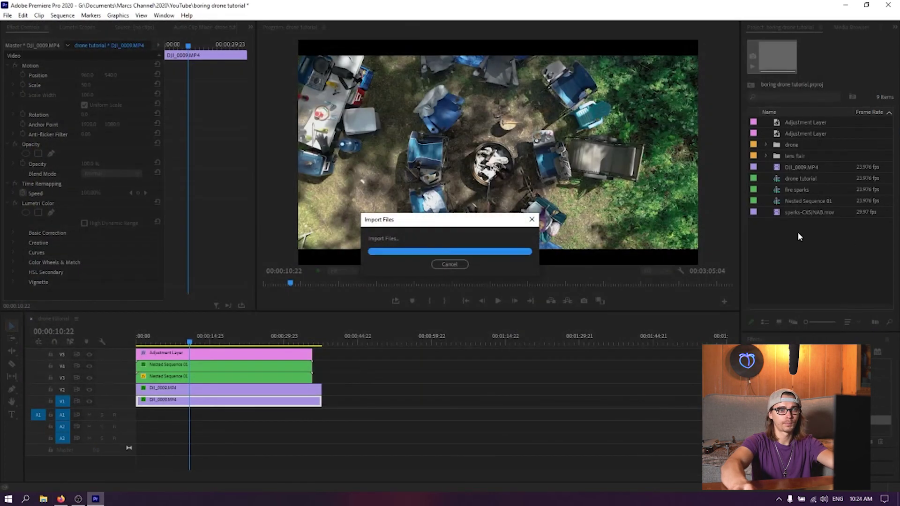
# Place both audio clips at the start of the drone tutorial sequence, with campfire on A2 and the nature ambience on A3
pyautogui.moveTo(439, 362); pyautogui.dragTo(136, 425)
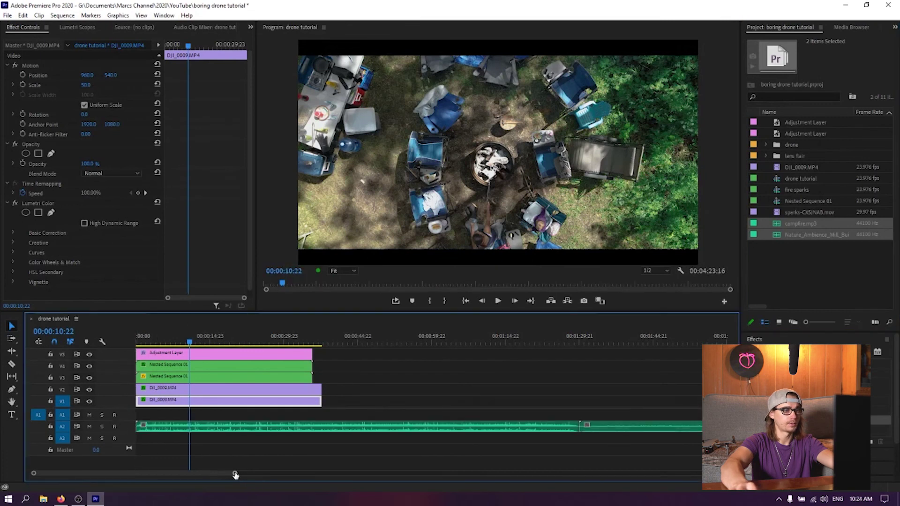
pyautogui.moveTo(235, 473); pyautogui.dragTo(257, 474)
pyautogui.moveTo(534, 427); pyautogui.dragTo(181, 416)
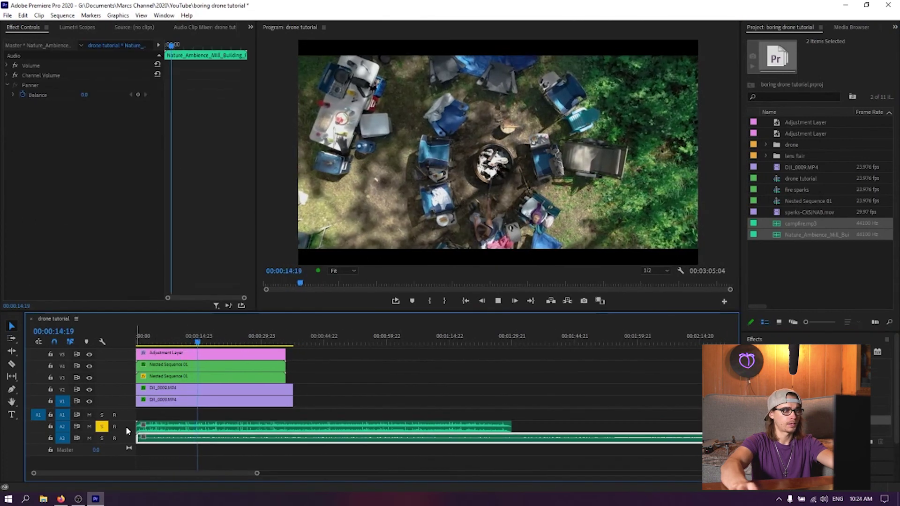
# Turn off the solo on A2 and shift the campfire clip to A1 and the nature ambience to A2
pyautogui.doubleClick(125, 426)
pyautogui.click(104, 429)
pyautogui.moveTo(173, 462); pyautogui.dragTo(174, 443)
pyautogui.press('space')
# Cut both audio clips at the end of the drone footage, delete the excess, and play the sequence from the start
pyautogui.press('Home')
pyautogui.press('c')
pyautogui.click(295, 435)
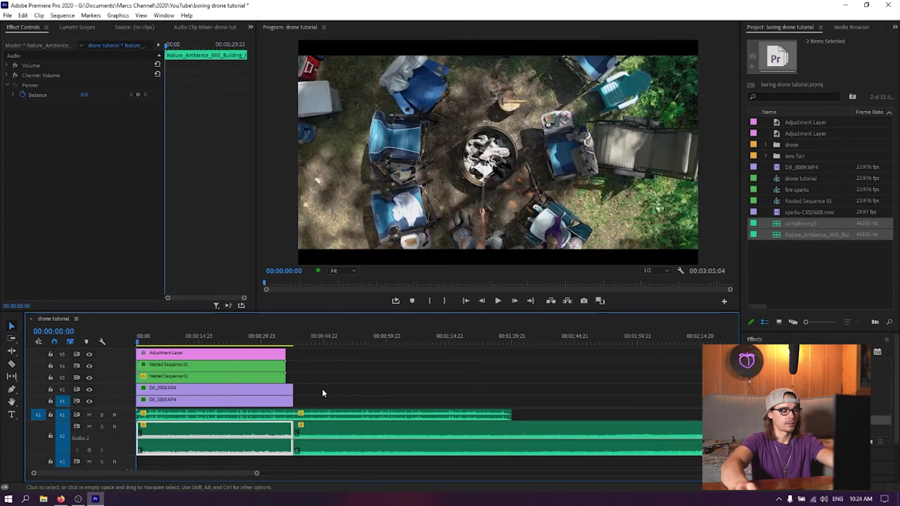
pyautogui.press('v')
pyautogui.moveTo(322, 389); pyautogui.dragTo(367, 463)
pyautogui.press('Delete')
pyautogui.doubleClick(103, 445)
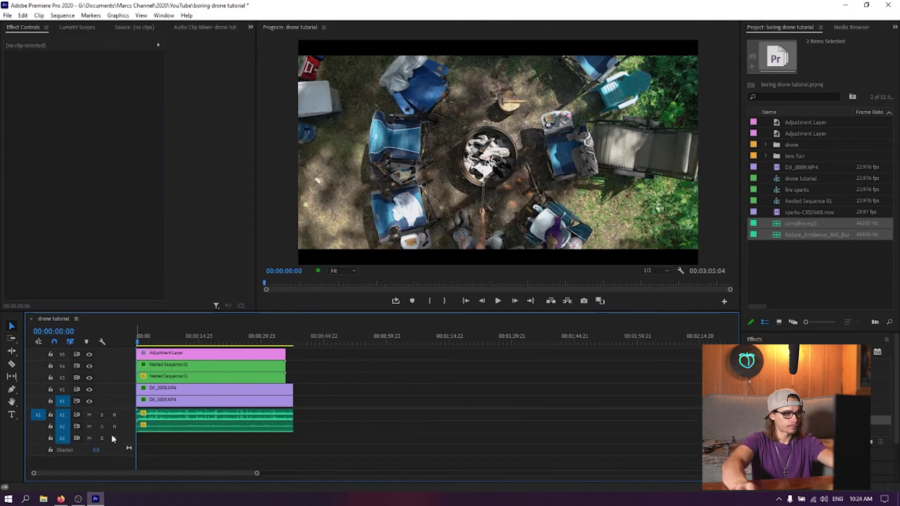
pyautogui.press('space')
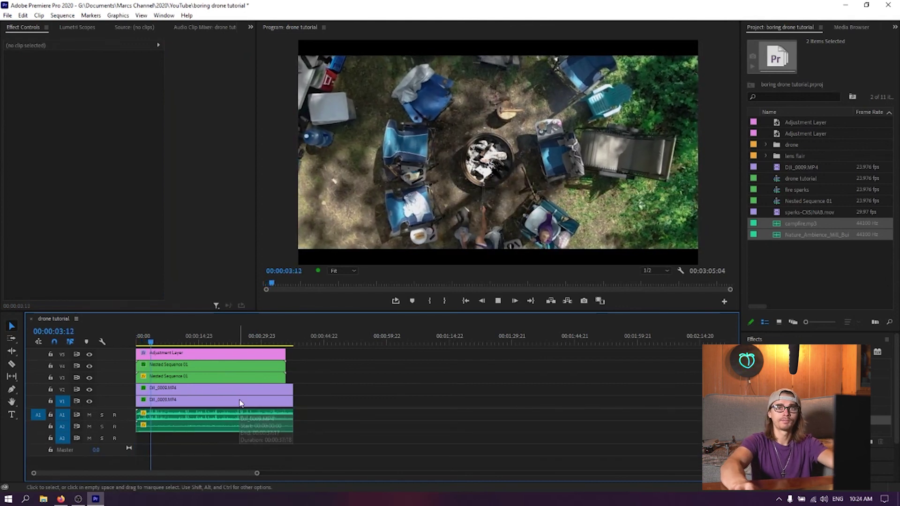